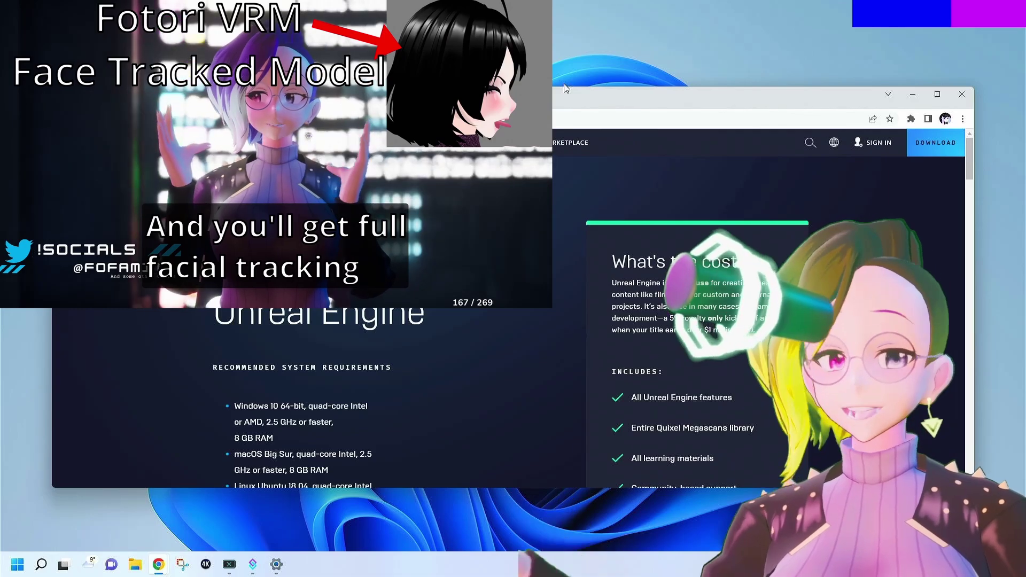
Download the Epic Games launcher installer from the Unreal Engine download page.
{"action": "double_click", "coordinate": [567, 88]}
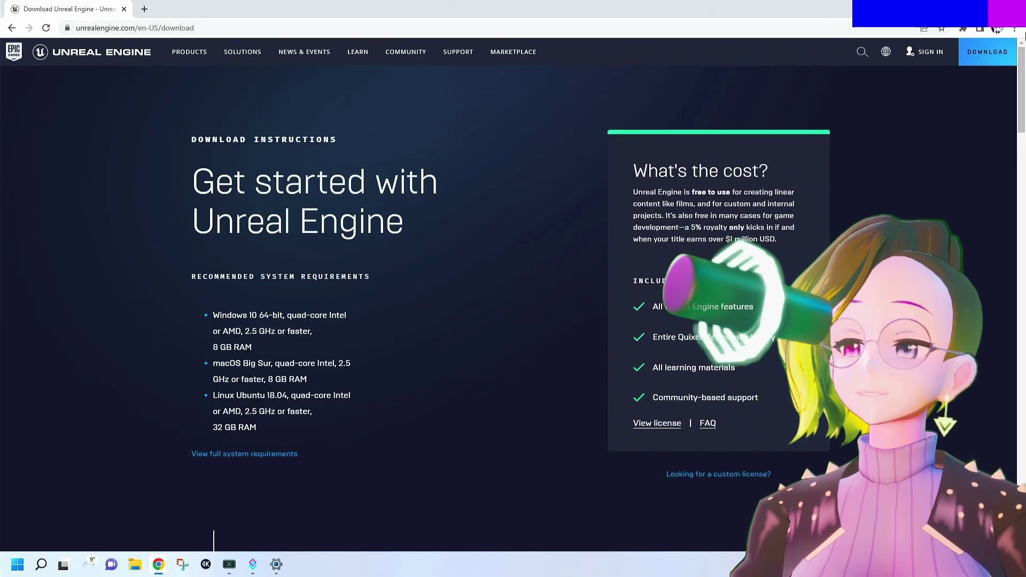
{"action": "left_click", "coordinate": [1006, 47]}
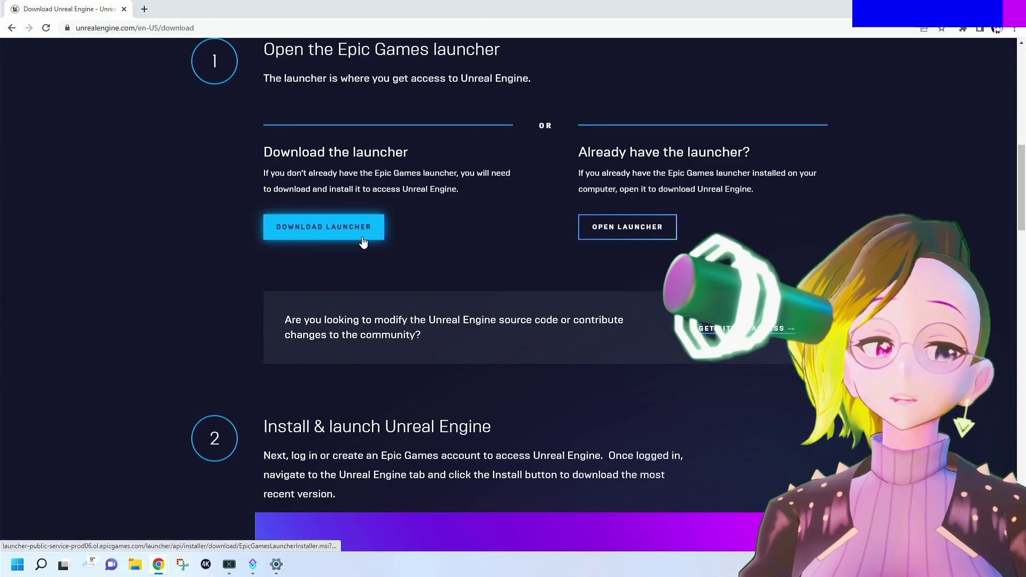
{"action": "left_click", "coordinate": [363, 238]}
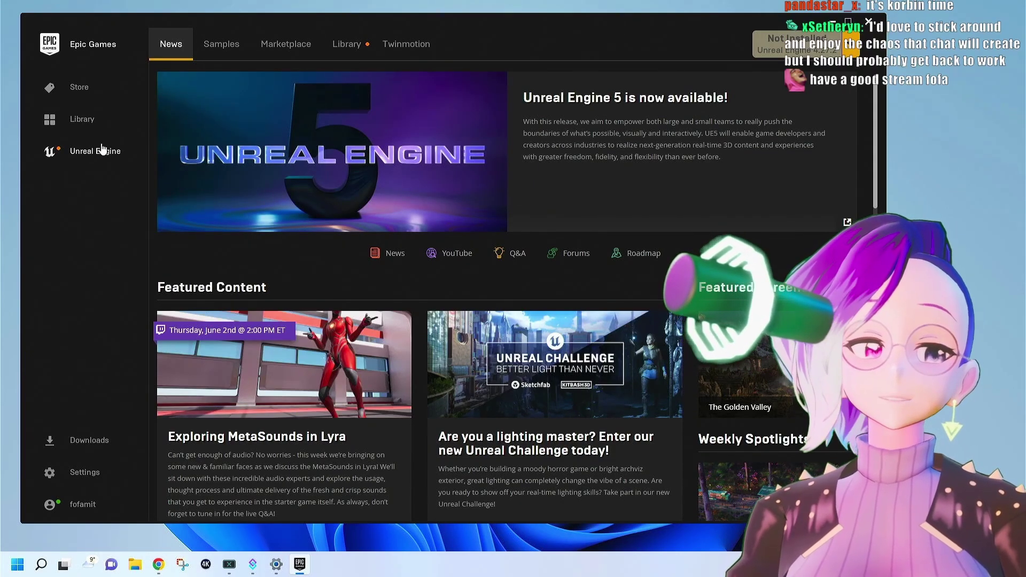
Add another engine version slot to the launcher's Unreal Engine library and set it to 4.26.2.
{"action": "left_click", "coordinate": [333, 58]}
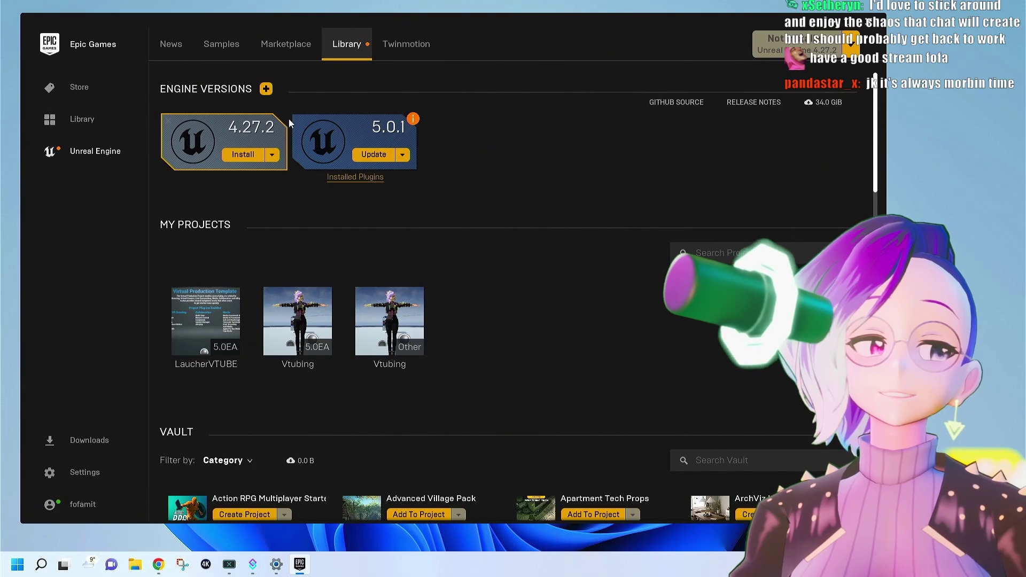
{"action": "left_click", "coordinate": [267, 89]}
{"action": "left_click", "coordinate": [527, 129]}
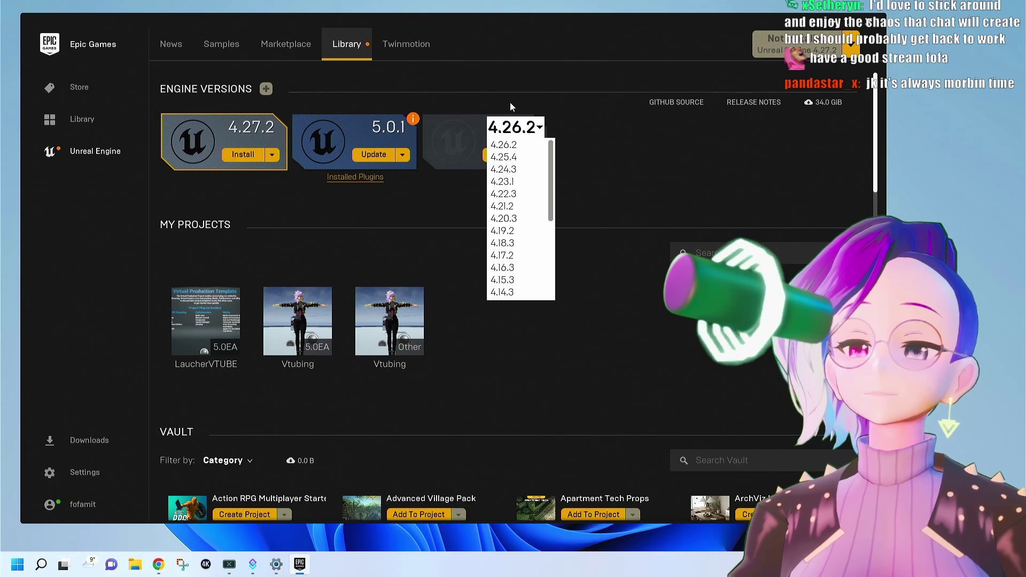
{"action": "left_click", "coordinate": [513, 145]}
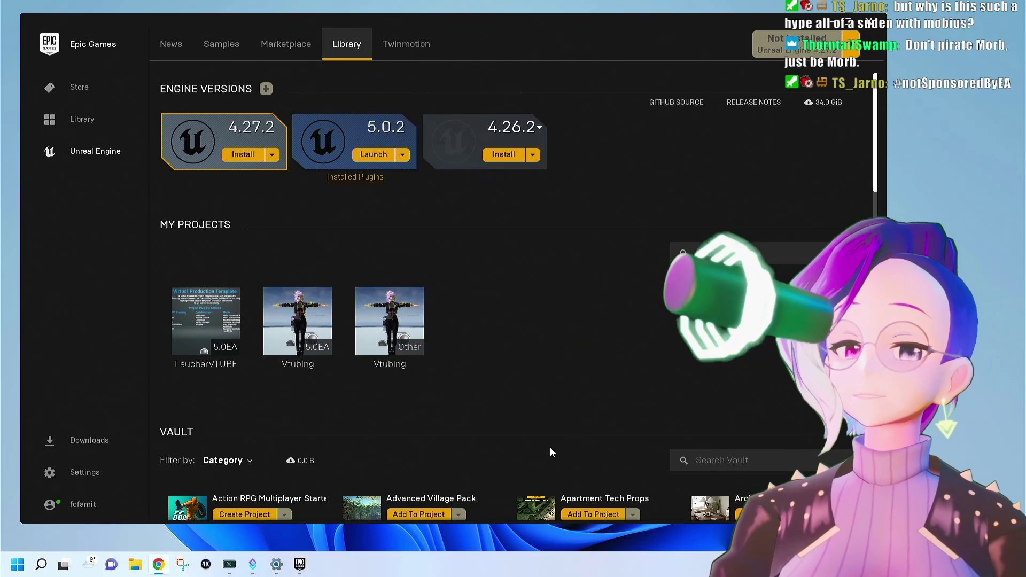
Launch Unreal Engine 5.0.2 and create a Film / Video & Live Events project named VtuberTutorial from the Virtual Production template.
{"action": "left_click", "coordinate": [389, 156]}
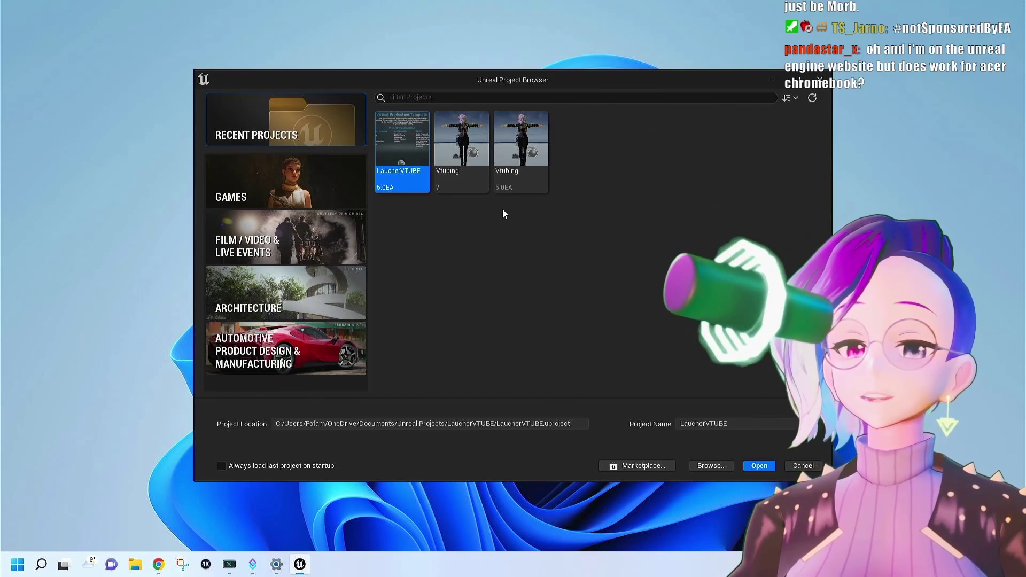
{"action": "left_click", "coordinate": [329, 247]}
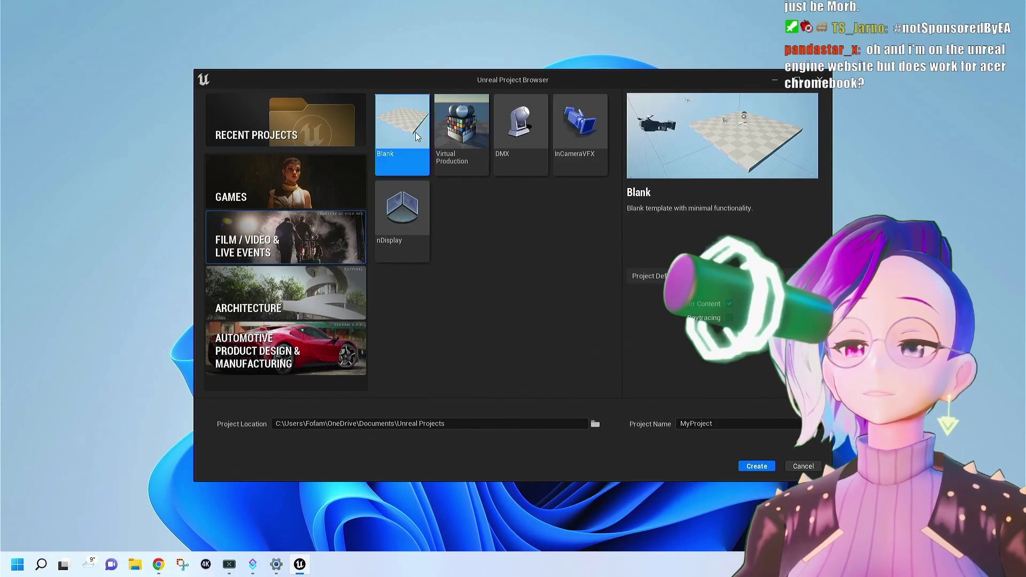
{"action": "left_click", "coordinate": [450, 130]}
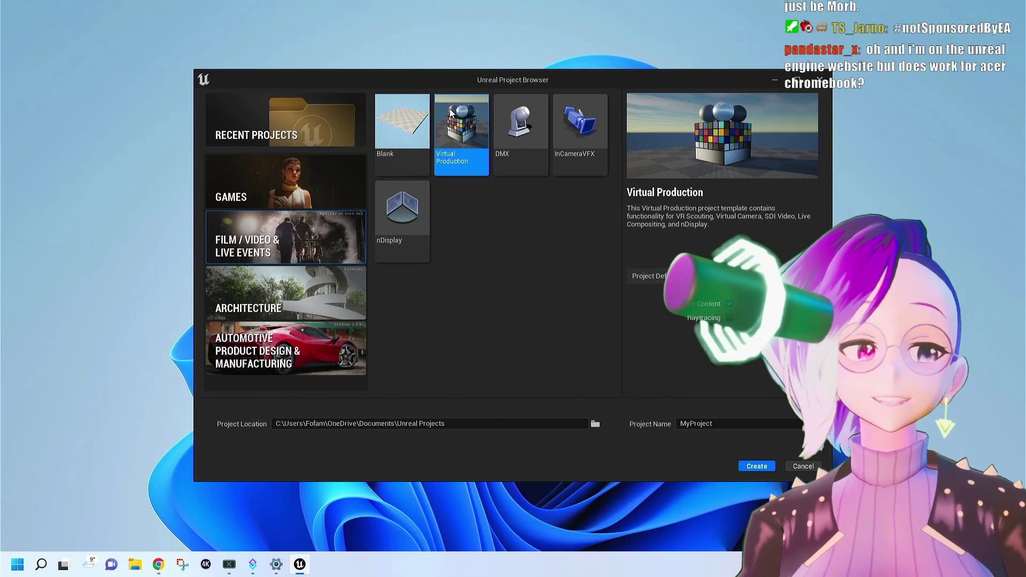
{"action": "double_click", "coordinate": [723, 423]}
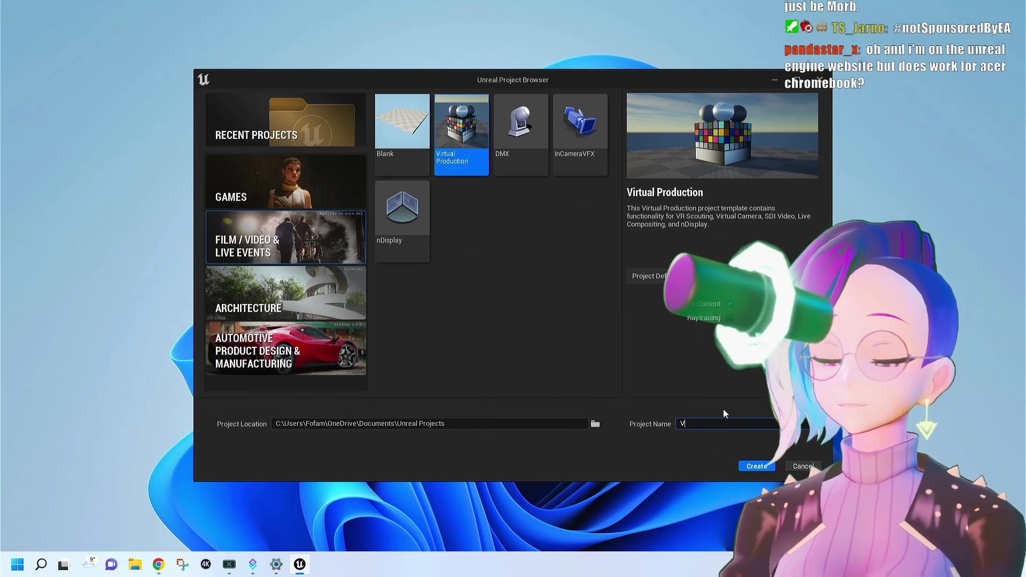
{"action": "type", "text": "VtuberTutorial"}
{"action": "left_click", "coordinate": [757, 466]}
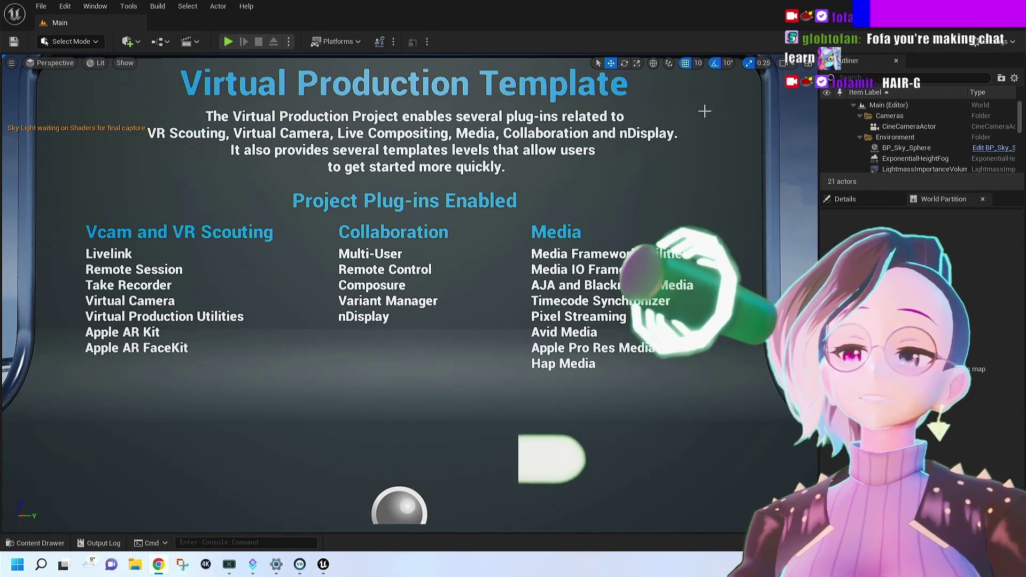
Add a new C++ class to the project with None as its parent class.
{"action": "left_click", "coordinate": [133, 8]}
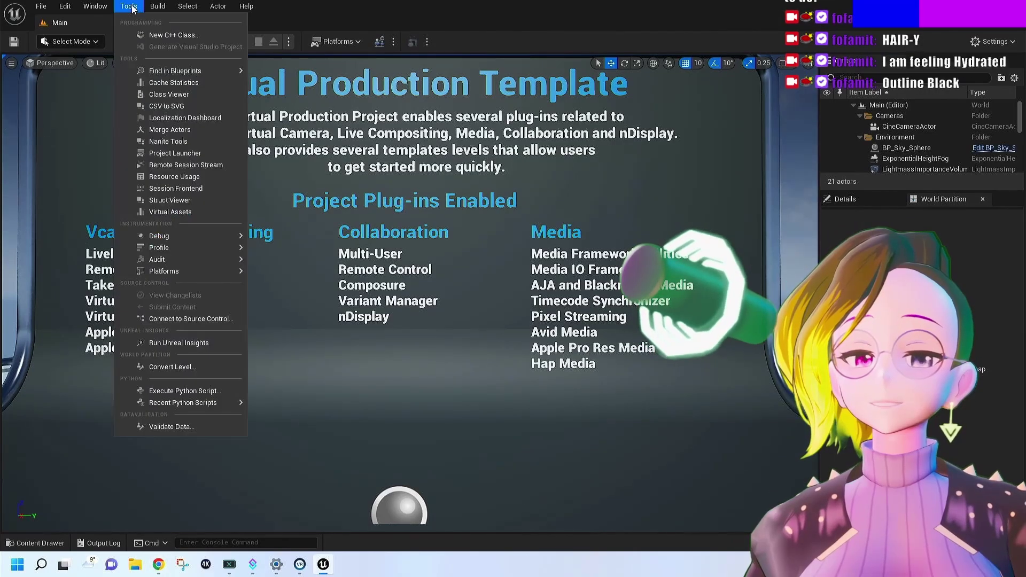
{"action": "left_click", "coordinate": [147, 37]}
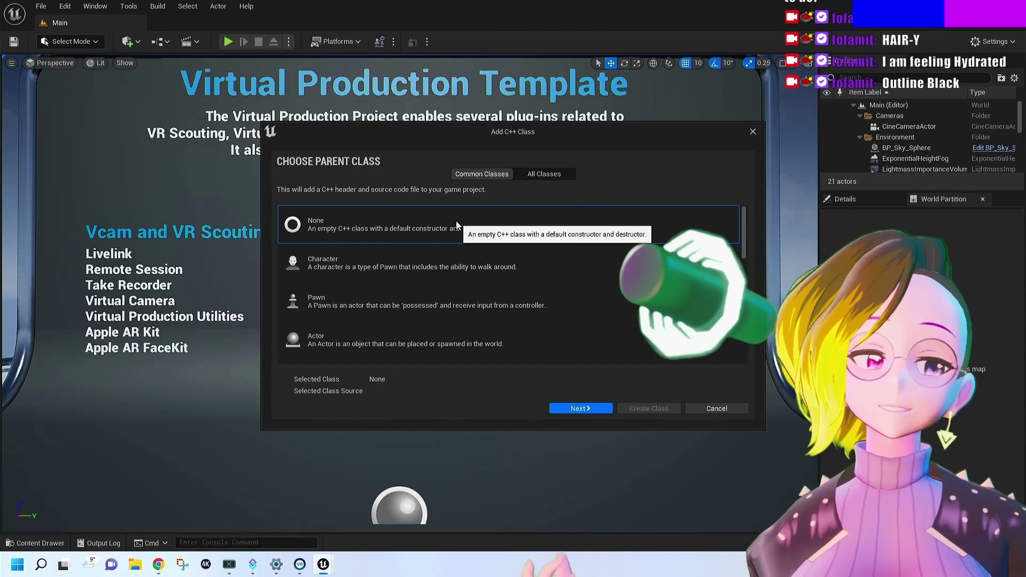
{"action": "left_click", "coordinate": [588, 412]}
{"action": "left_click", "coordinate": [649, 408]}
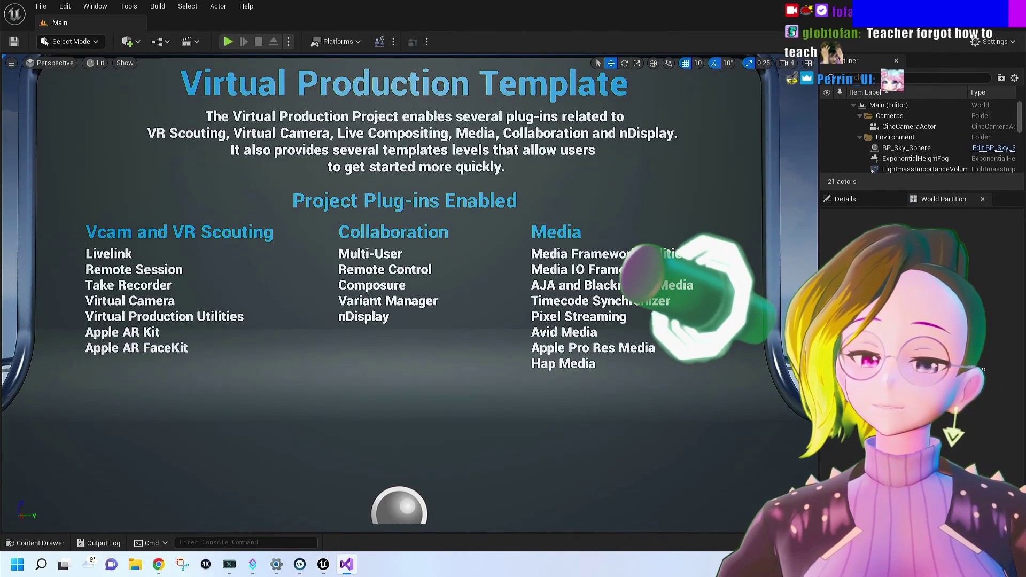
Exit the editor, saving the NewBlueprint asset, and reopen the VtuberTutorial project from the Epic Games launcher library.
{"action": "left_click", "coordinate": [41, 6]}
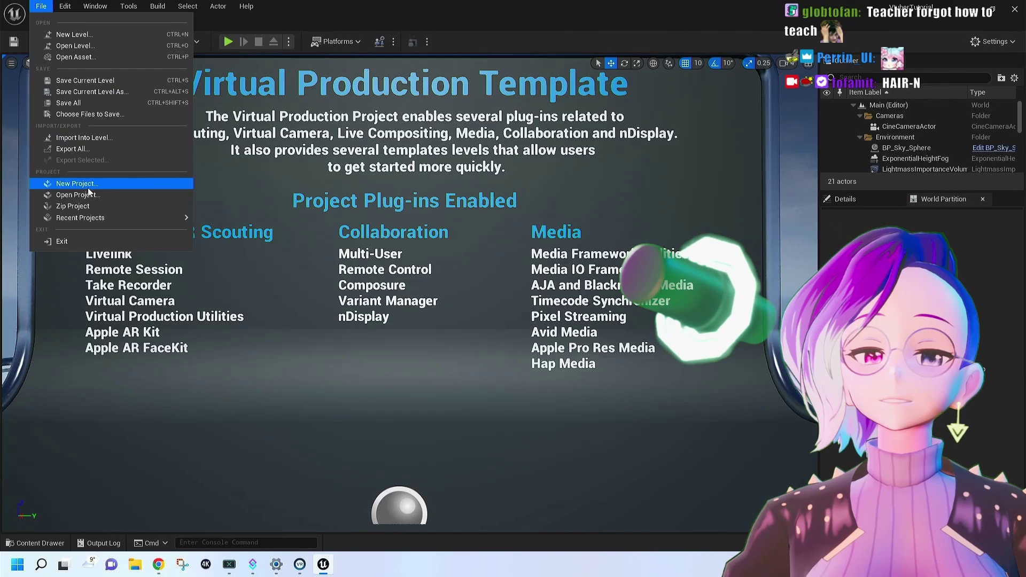
{"action": "left_click", "coordinate": [89, 242]}
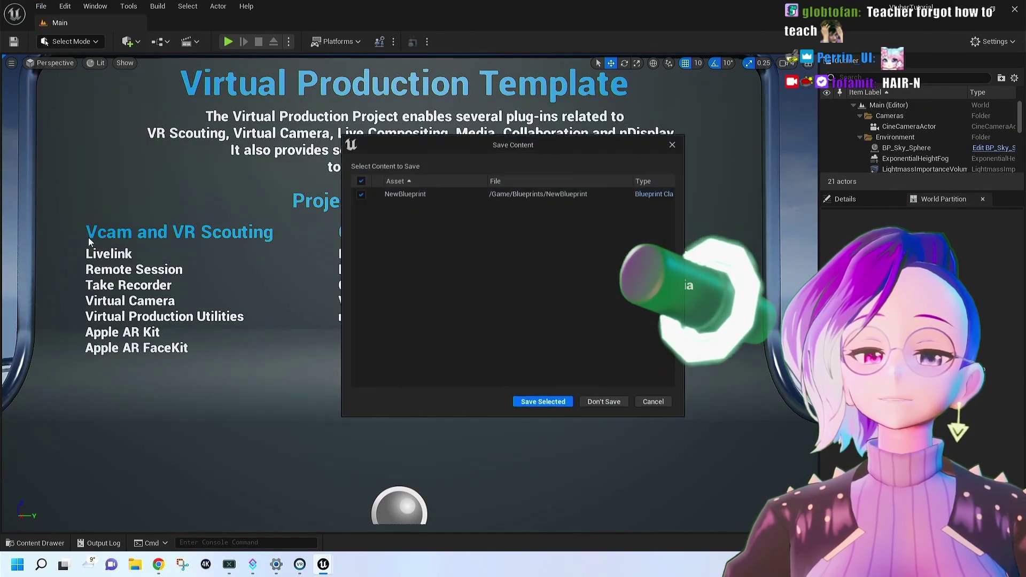
{"action": "left_click", "coordinate": [563, 400]}
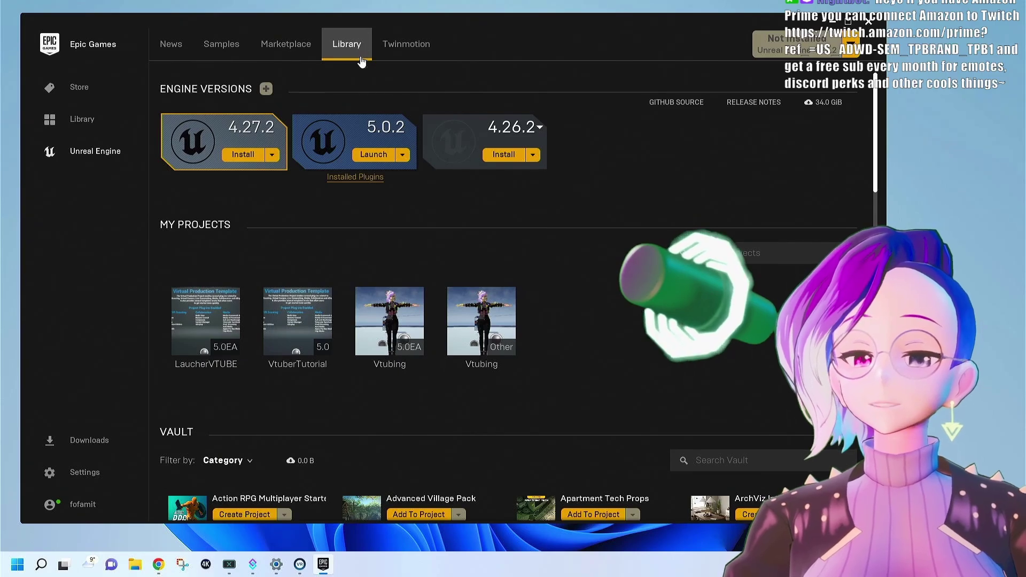
{"action": "mouse_move", "coordinate": [326, 333]}
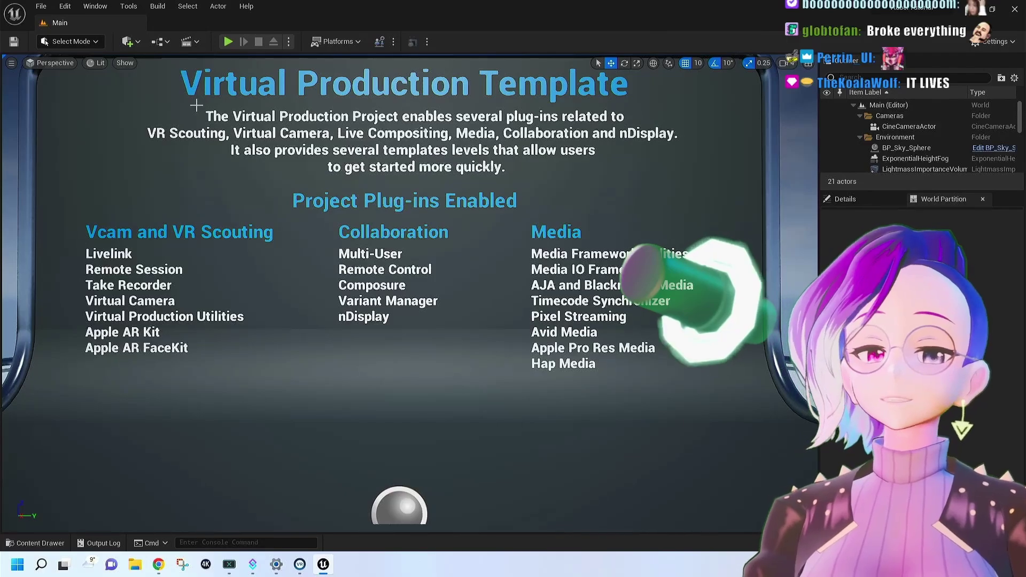
Search the project's plugins for livelink and enable the Live Link Control Rig beta plugin.
{"action": "left_click", "coordinate": [72, 6]}
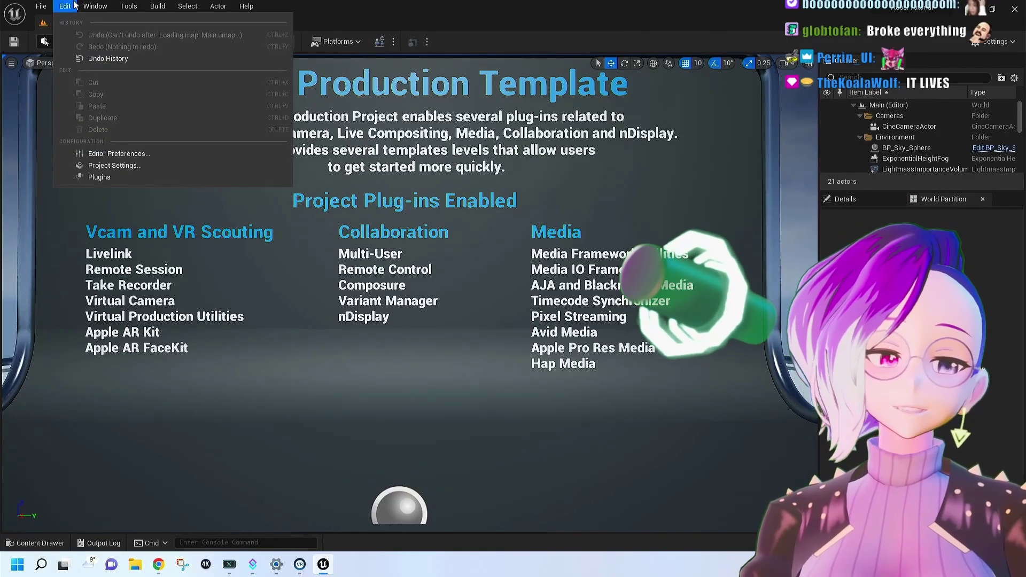
{"action": "left_click", "coordinate": [94, 175]}
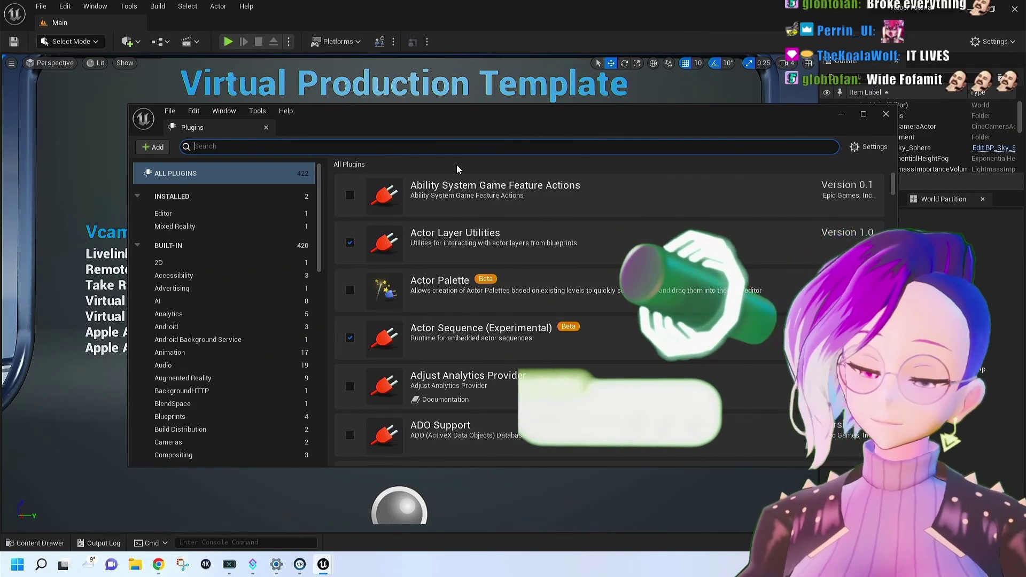
{"action": "type", "text": "live"}
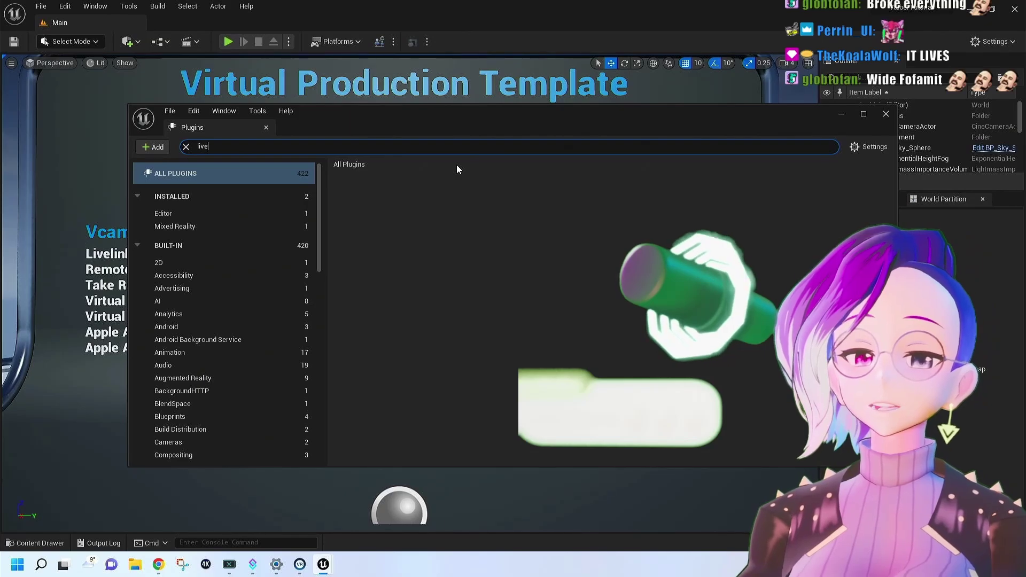
{"action": "type", "text": "link"}
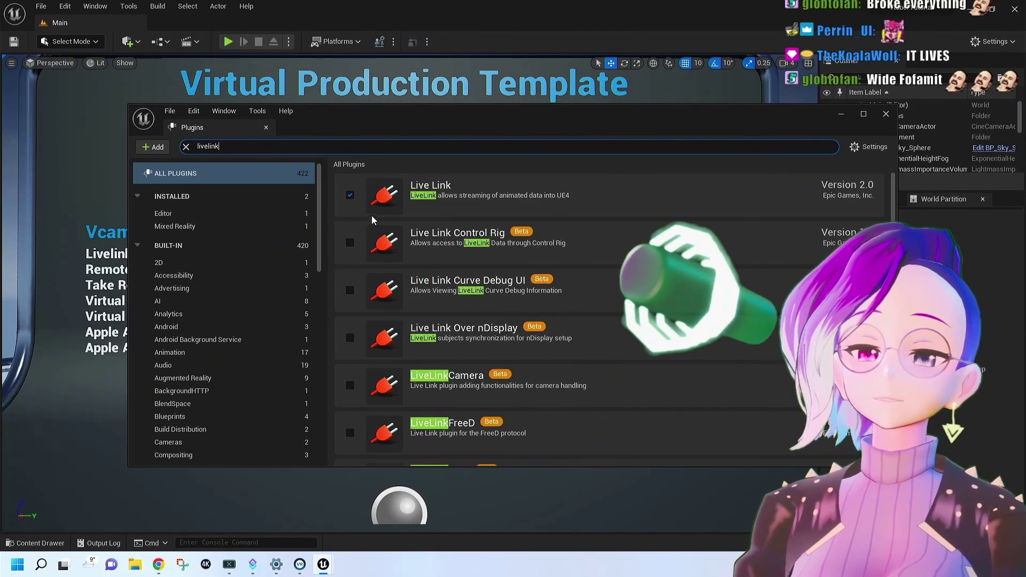
{"action": "left_click", "coordinate": [350, 244]}
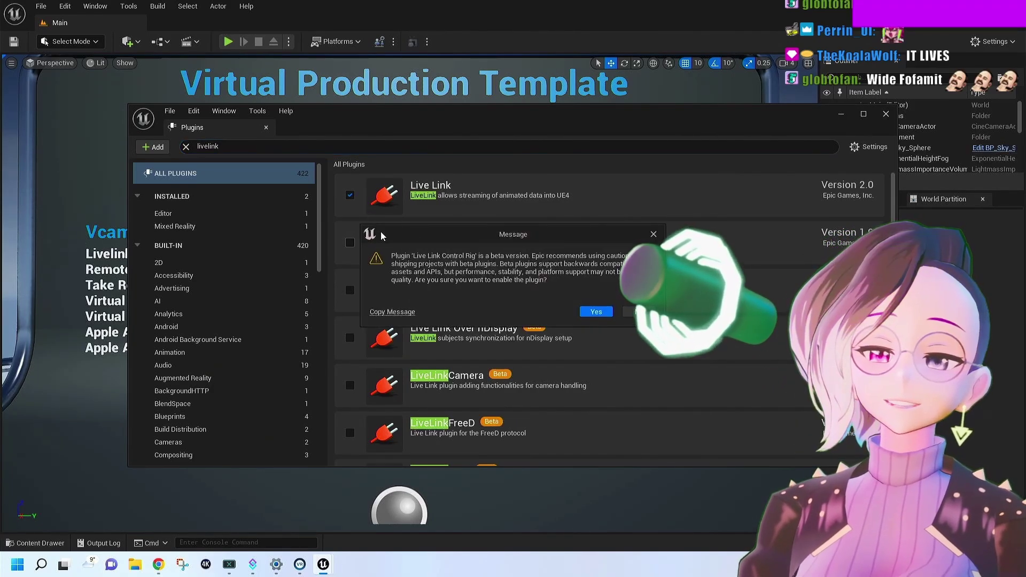
{"action": "left_click", "coordinate": [596, 312]}
{"action": "left_click", "coordinate": [886, 114]}
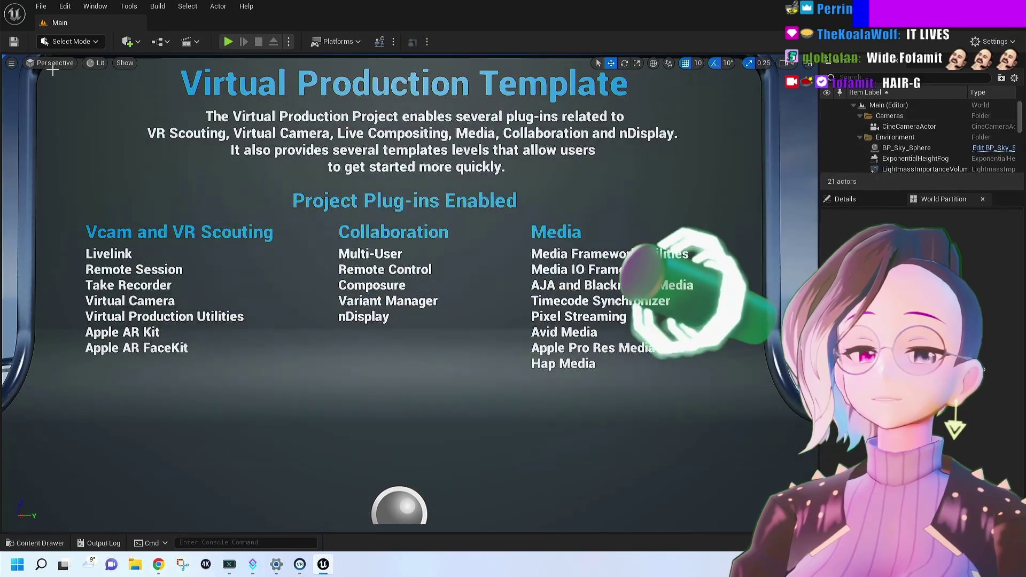
Save all project content and exit the editor.
{"action": "left_click", "coordinate": [41, 6]}
{"action": "left_click", "coordinate": [68, 103]}
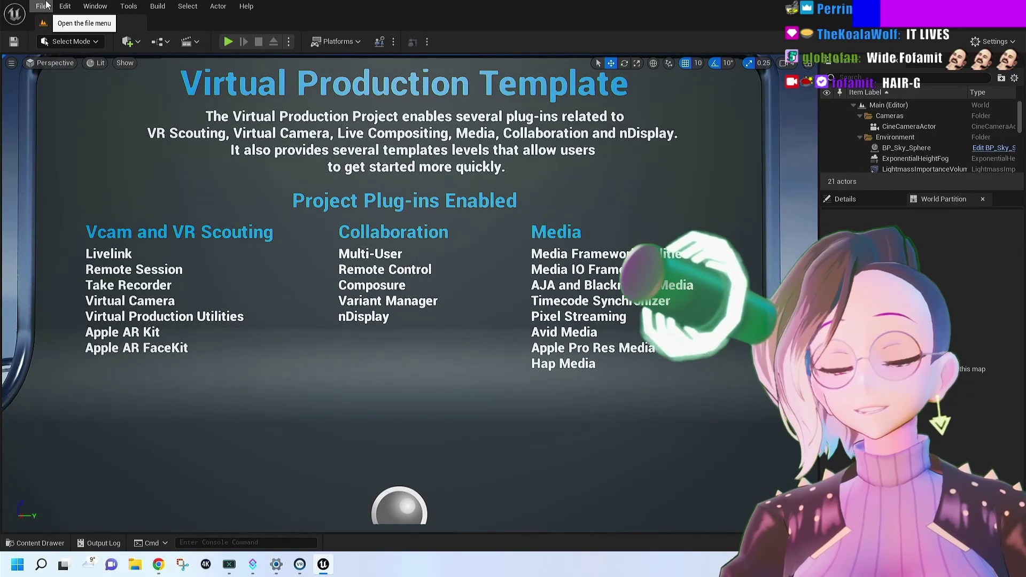
{"action": "left_click", "coordinate": [46, 5]}
{"action": "left_click", "coordinate": [62, 242]}
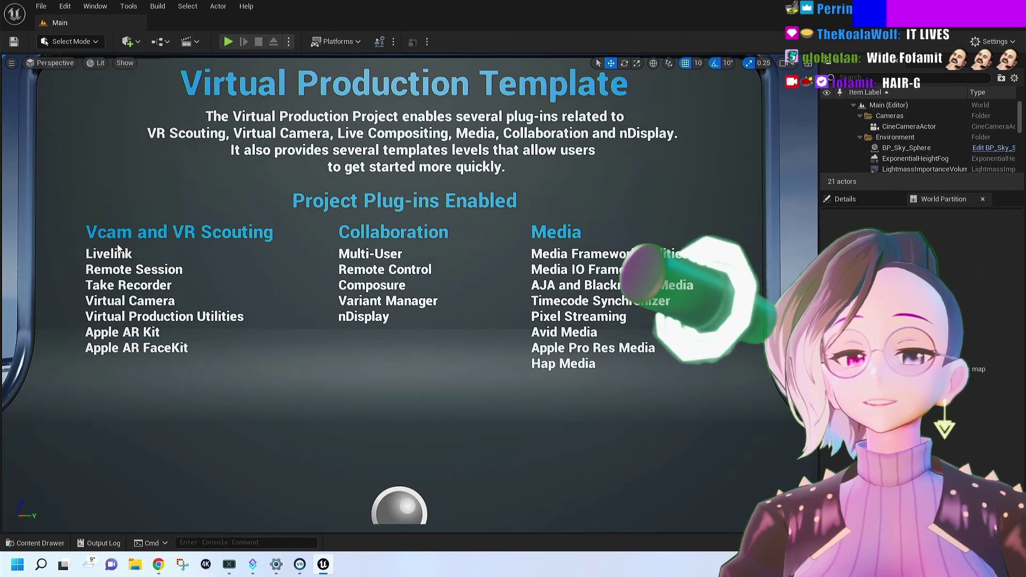
Switch to Chrome and download VMC4UE_5.zip from the v0.4.7 release of the VMC4UE GitHub repository.
{"action": "key", "text": "alt+Tab"}
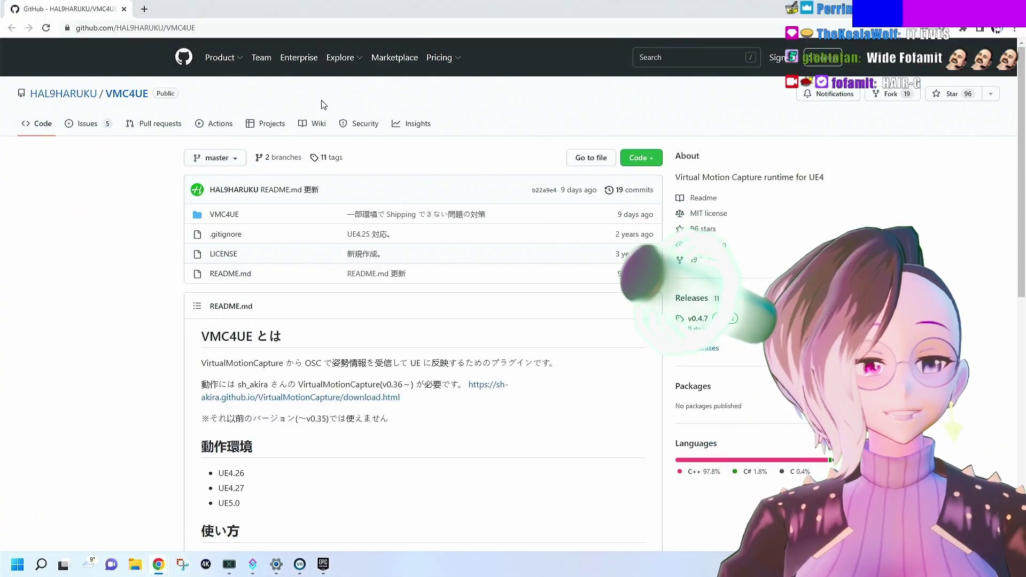
{"action": "left_click", "coordinate": [698, 319]}
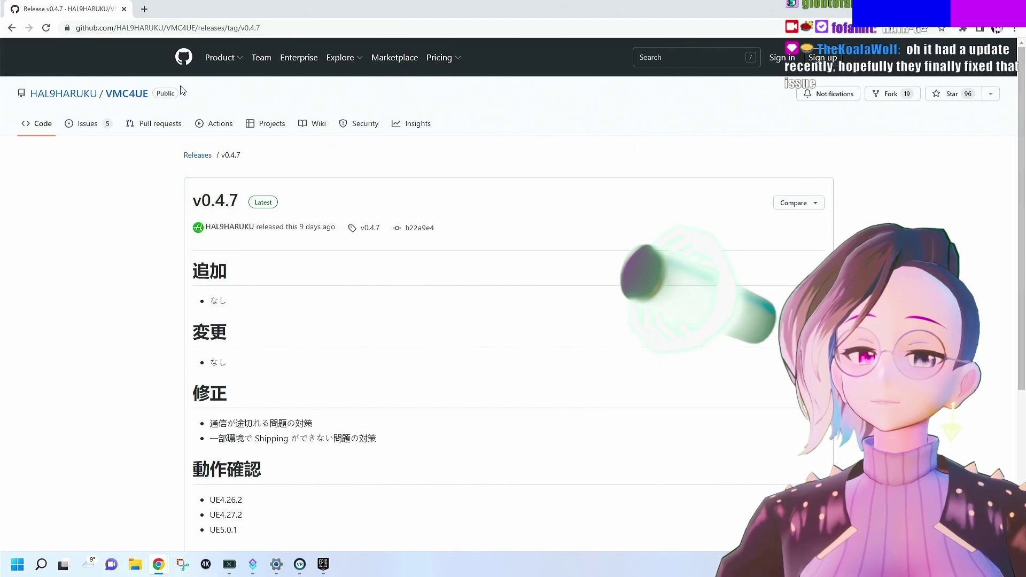
{"action": "key", "text": "alt+Left"}
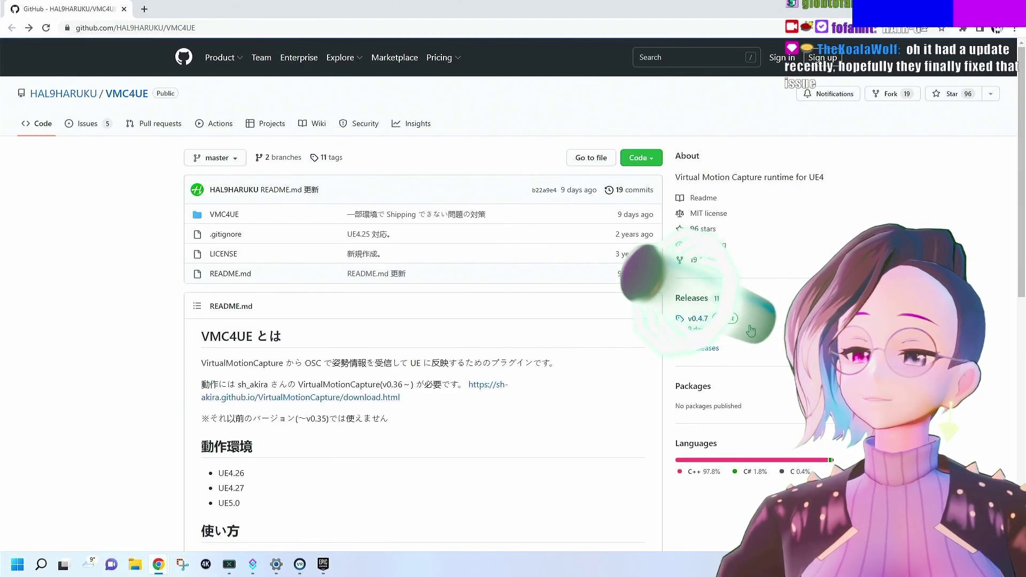
{"action": "left_click", "coordinate": [699, 320]}
{"action": "scroll", "coordinate": [700, 323], "scroll_direction": "down", "scroll_amount": 5}
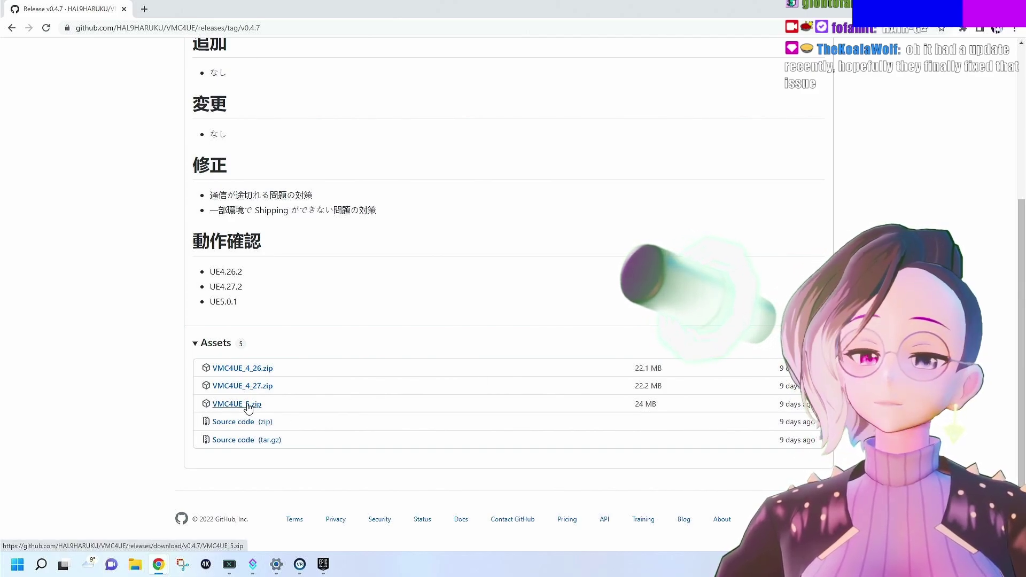
{"action": "left_click", "coordinate": [248, 404]}
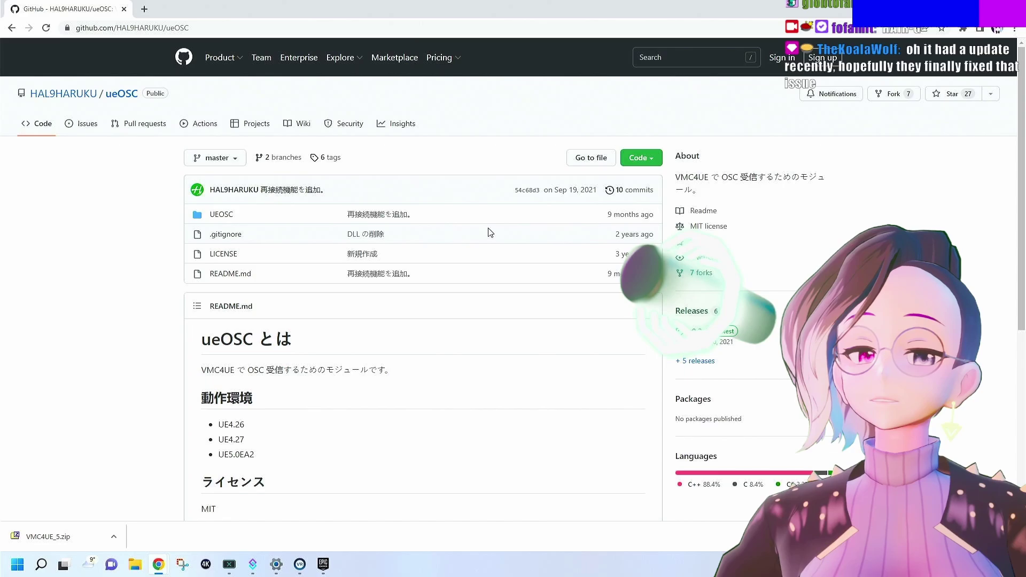
Download ueOSC_5.zip from the v0.2.4 release of the ueOSC GitHub repository.
{"action": "scroll", "coordinate": [490, 233], "scroll_direction": "down", "scroll_amount": 3}
{"action": "scroll", "coordinate": [332, 206], "scroll_direction": "up", "scroll_amount": 3}
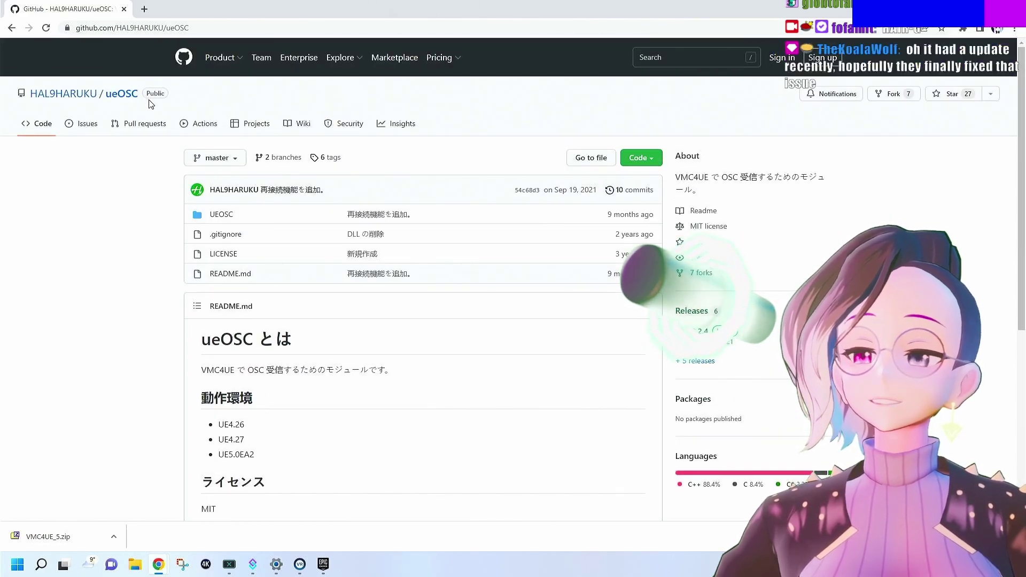
{"action": "left_click", "coordinate": [738, 339]}
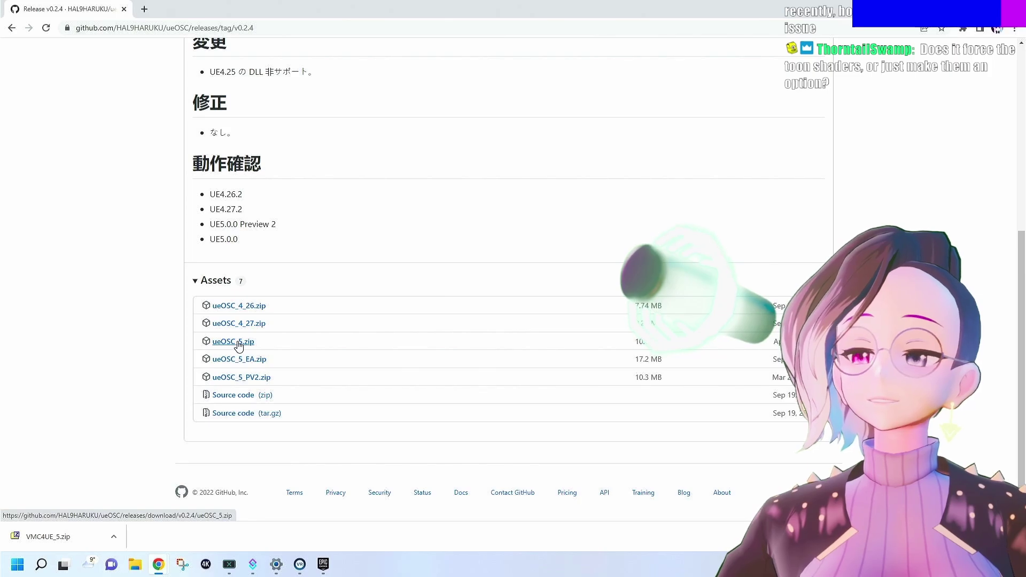
{"action": "left_click_drag", "start_coordinate": [781, 343], "coordinate": [776, 347]}
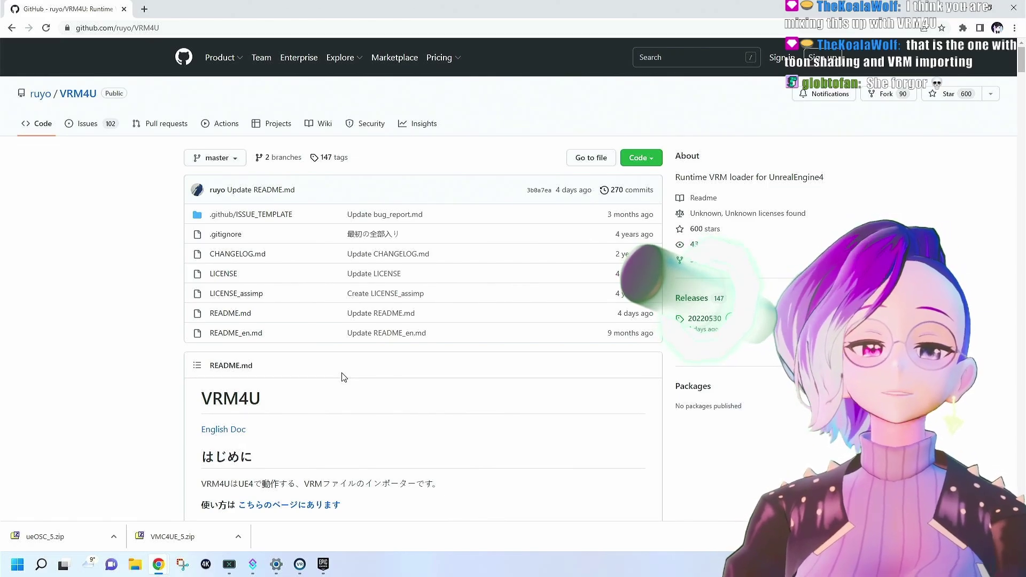
Download VRM4U_5_0_20220530.zip from the latest release, 20220530, of the VRM4U GitHub repository.
{"action": "left_click", "coordinate": [695, 319]}
{"action": "scroll", "coordinate": [741, 330], "scroll_direction": "down", "scroll_amount": 2}
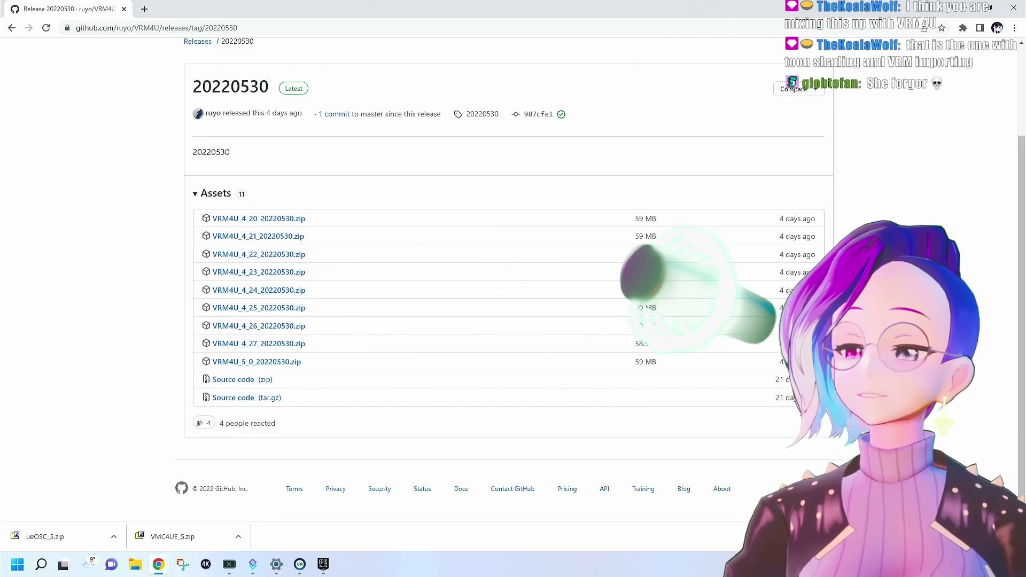
Switch to the Epic Games Launcher and show the VtuberTutorial project's folder in File Explorer.
{"action": "key", "text": "super+Down"}
{"action": "left_click", "coordinate": [452, 51]}
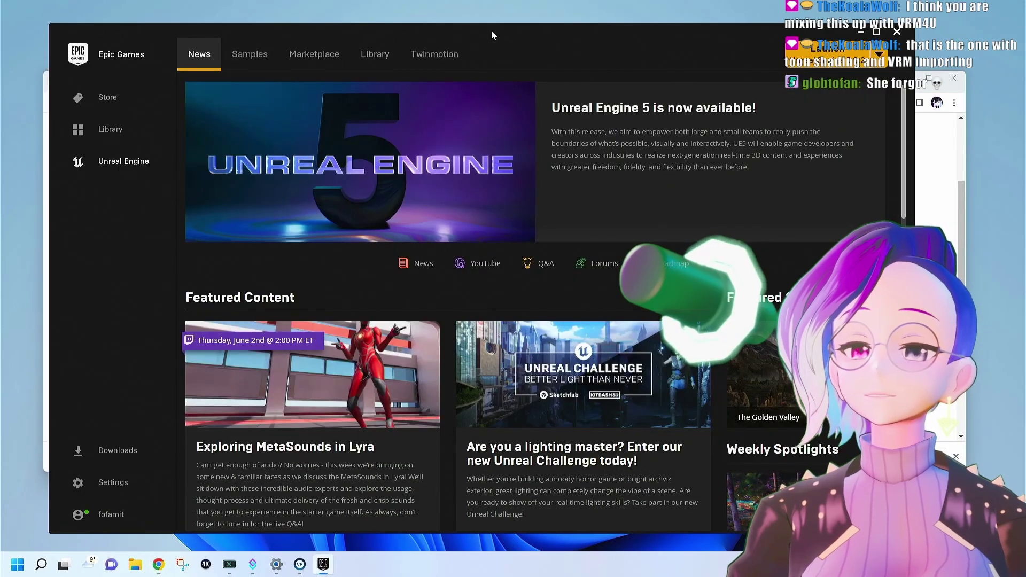
{"action": "left_click", "coordinate": [392, 54]}
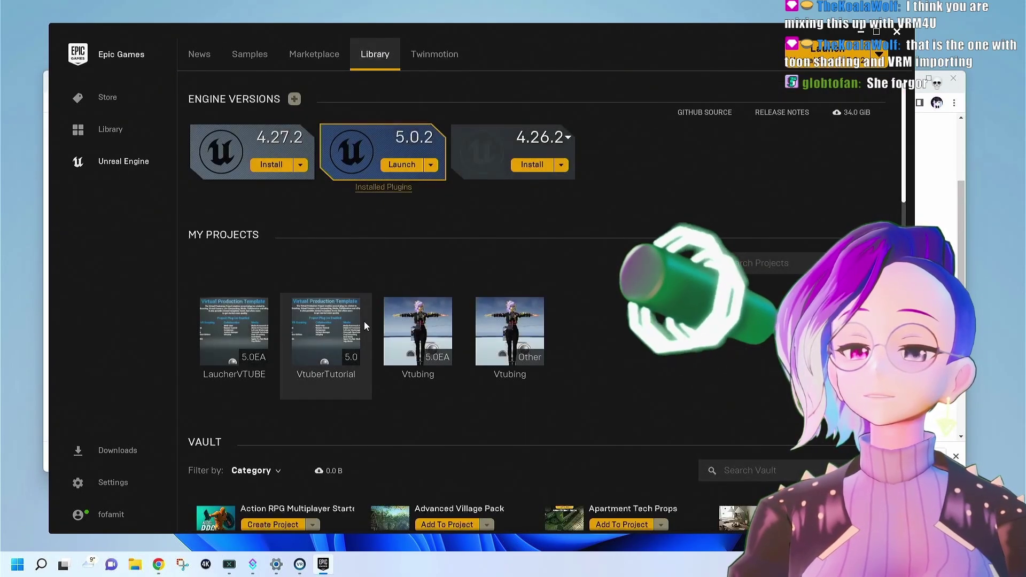
{"action": "right_click", "coordinate": [341, 344]}
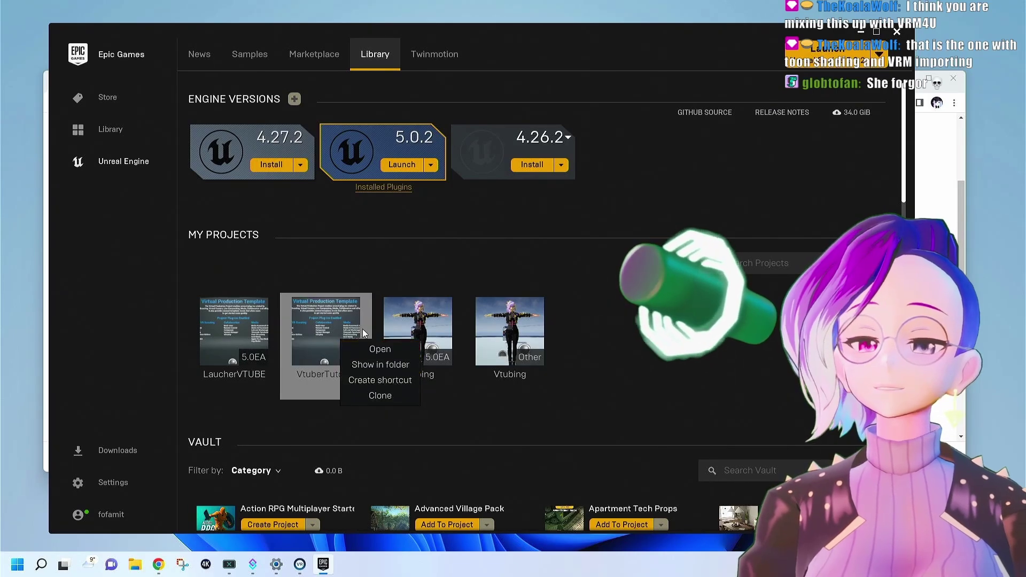
{"action": "left_click", "coordinate": [384, 367]}
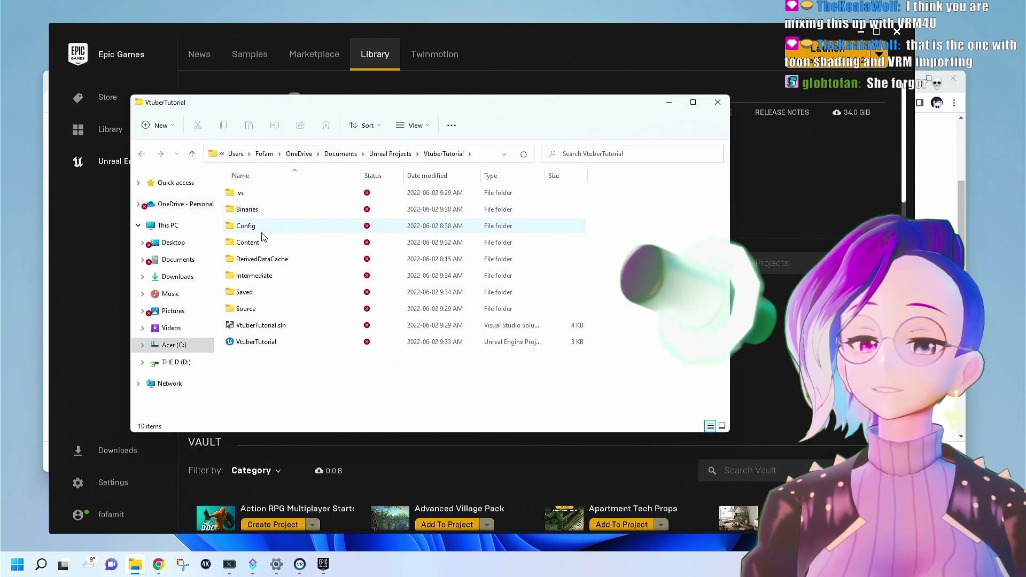
Create a folder named Plugins in the VtuberTutorial project folder and open it.
{"action": "double_click", "coordinate": [264, 238]}
{"action": "key", "text": "alt+Left"}
{"action": "right_click", "coordinate": [377, 246]}
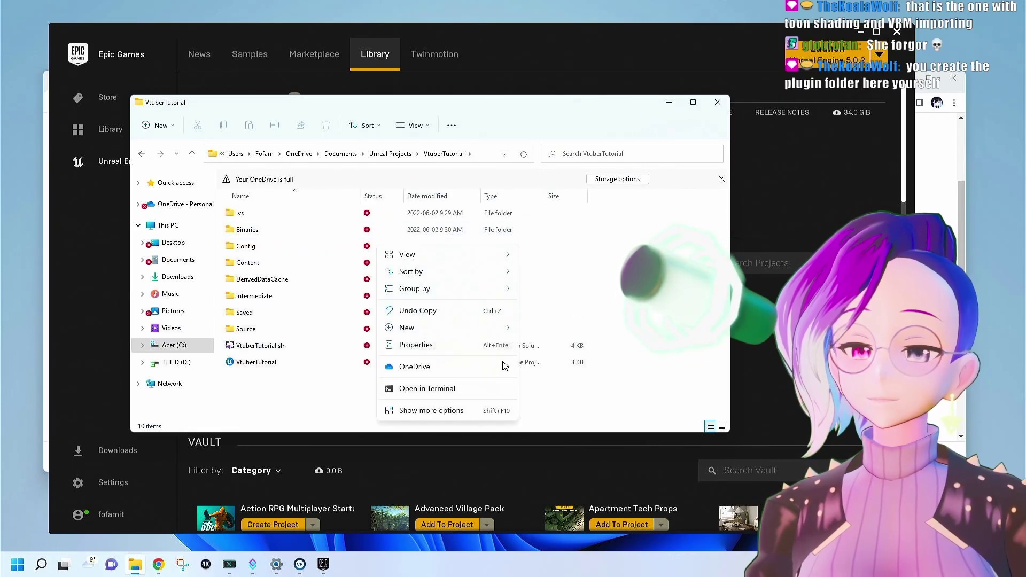
{"action": "mouse_move", "coordinate": [502, 328]}
{"action": "left_click", "coordinate": [534, 329]}
{"action": "type", "text": "Plugins"}
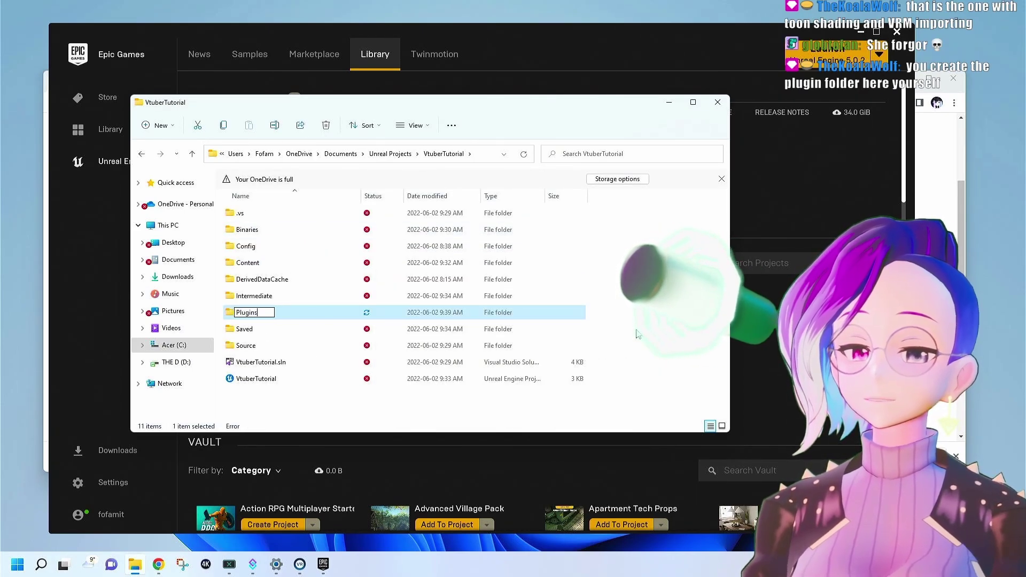
{"action": "key", "text": "Return"}
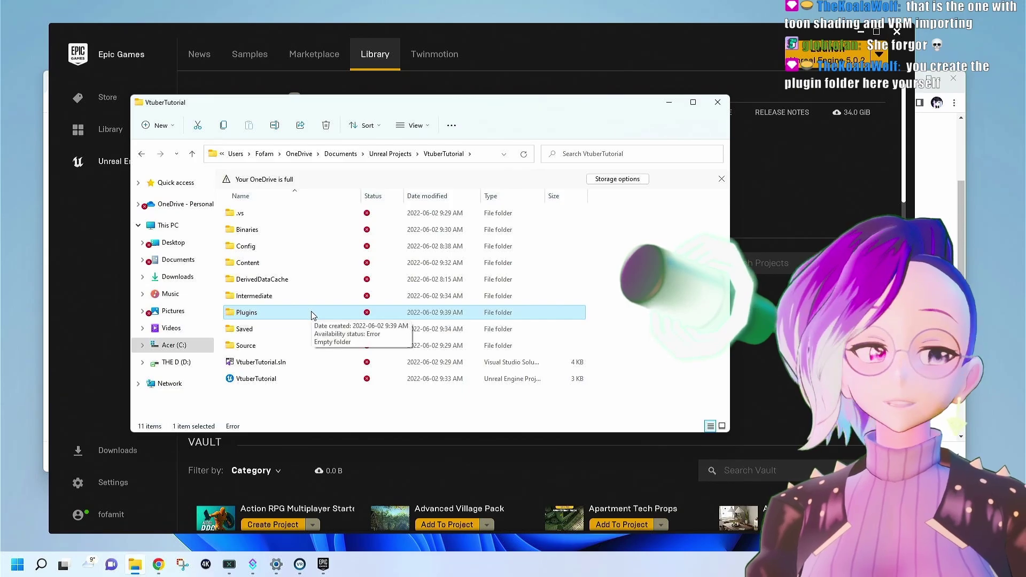
{"action": "double_click", "coordinate": [314, 315]}
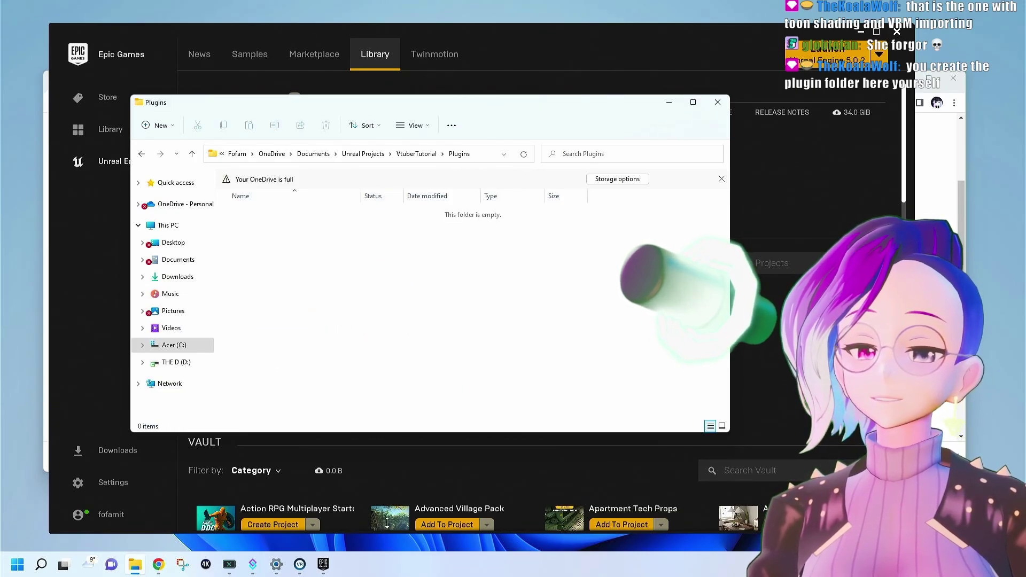
Bring the Chrome downloads into view and put the extracted UEOSC, VMC4UE and VRM4U folders into the project's Plugins folder.
{"action": "left_click", "coordinate": [963, 227]}
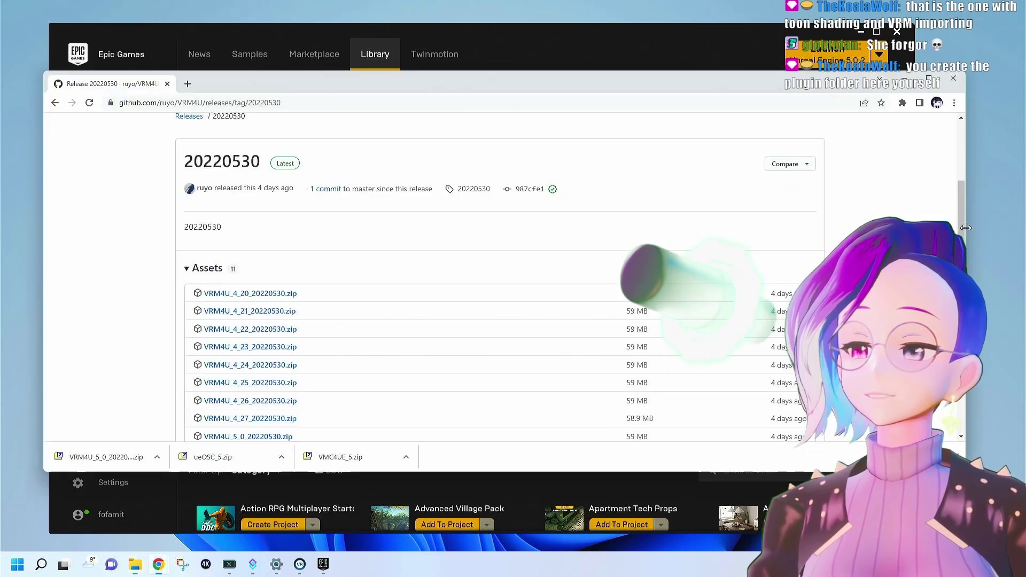
{"action": "left_click_drag", "start_coordinate": [434, 91], "coordinate": [725, 57]}
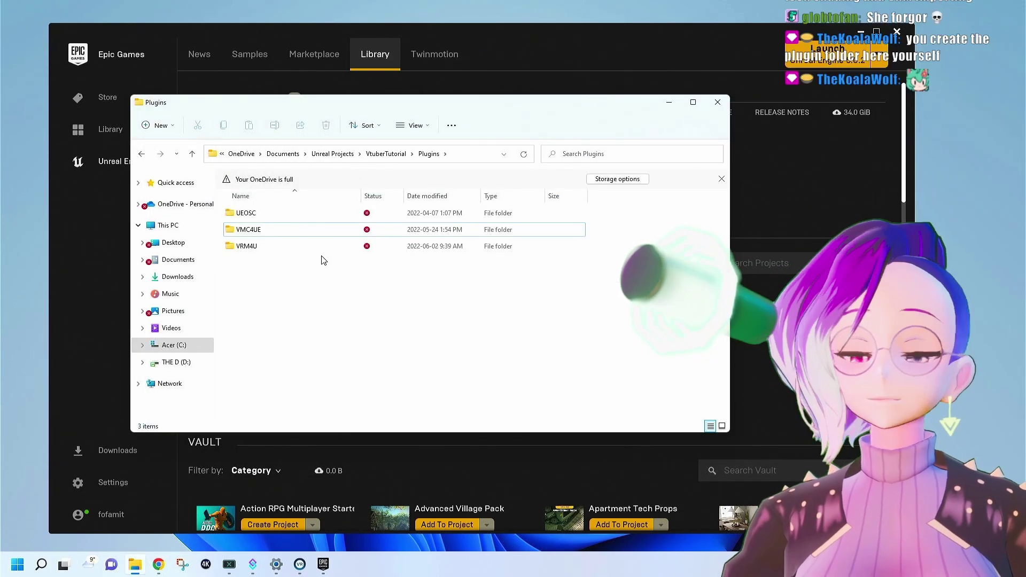
Examine the contents of the UEOSC, VMC4UE and VRM4U folders inside the project's Plugins folder.
{"action": "left_click_drag", "start_coordinate": [301, 289], "coordinate": [238, 214]}
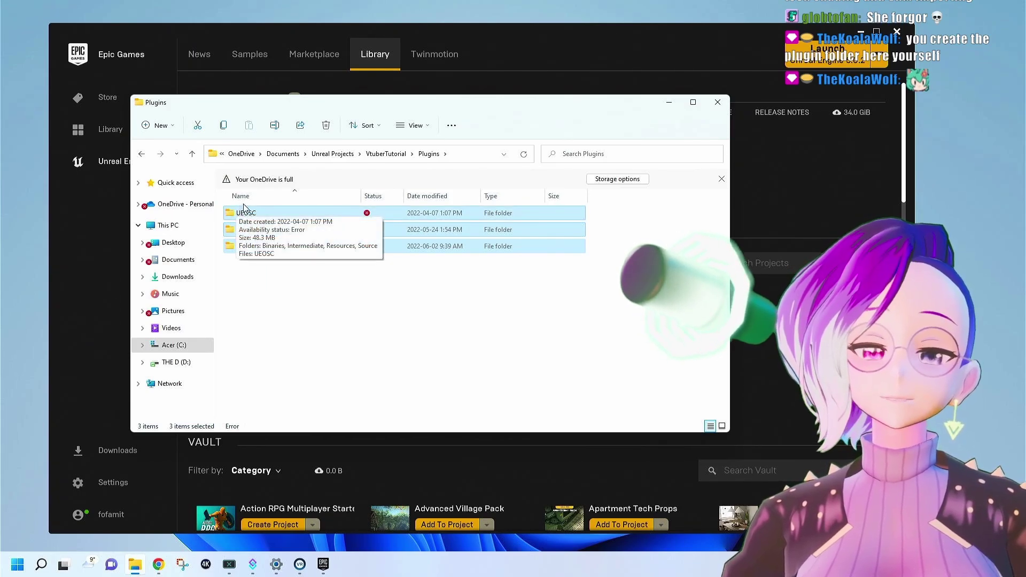
{"action": "left_click", "coordinate": [245, 212]}
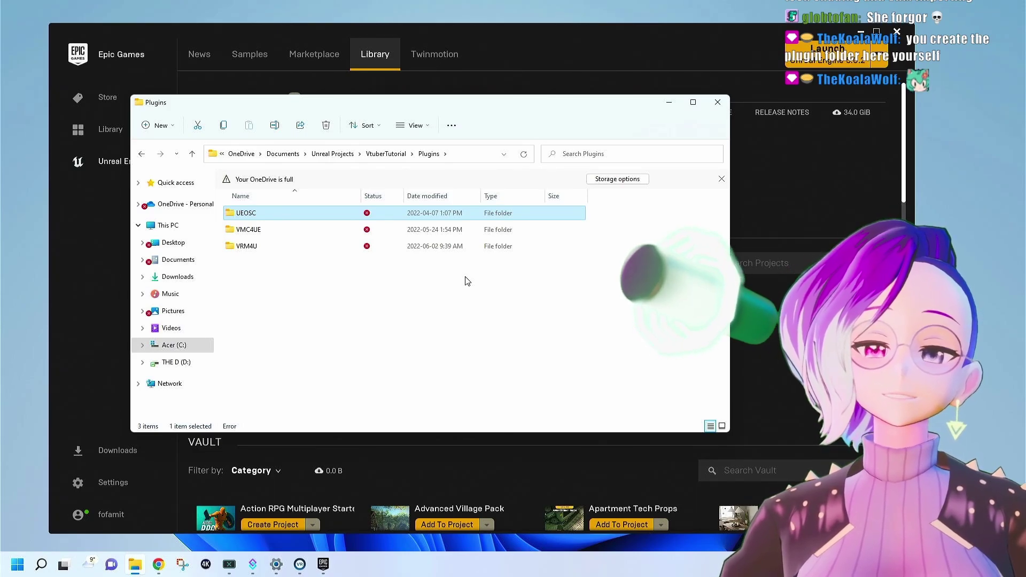
{"action": "double_click", "coordinate": [273, 215]}
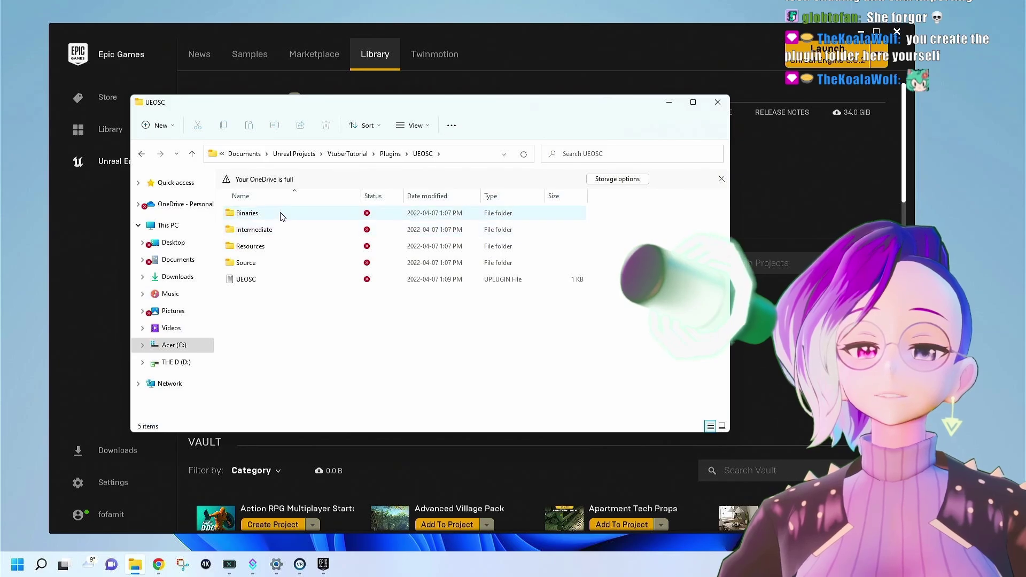
{"action": "left_click", "coordinate": [390, 154]}
{"action": "double_click", "coordinate": [294, 230]}
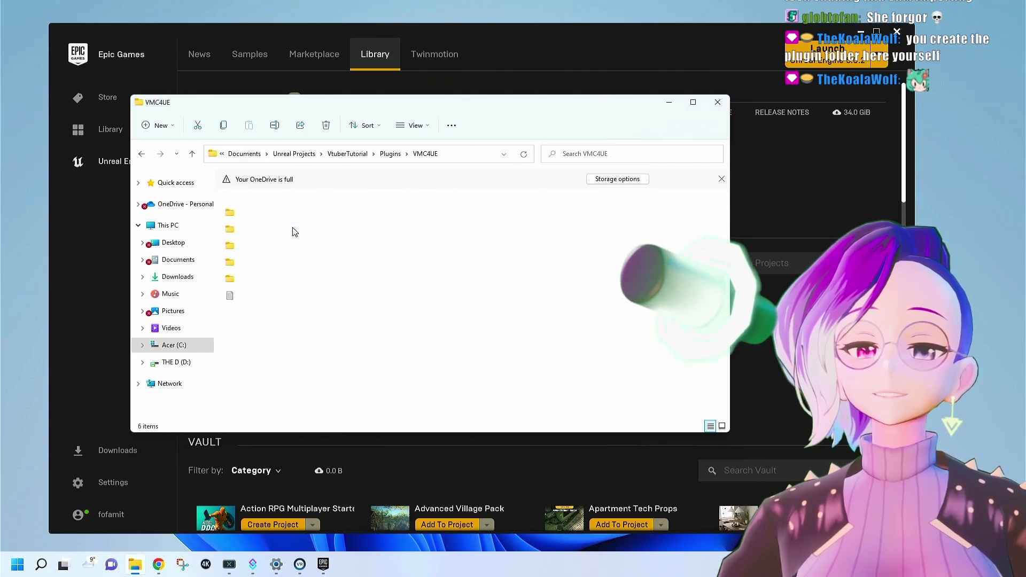
{"action": "left_click", "coordinate": [391, 154]}
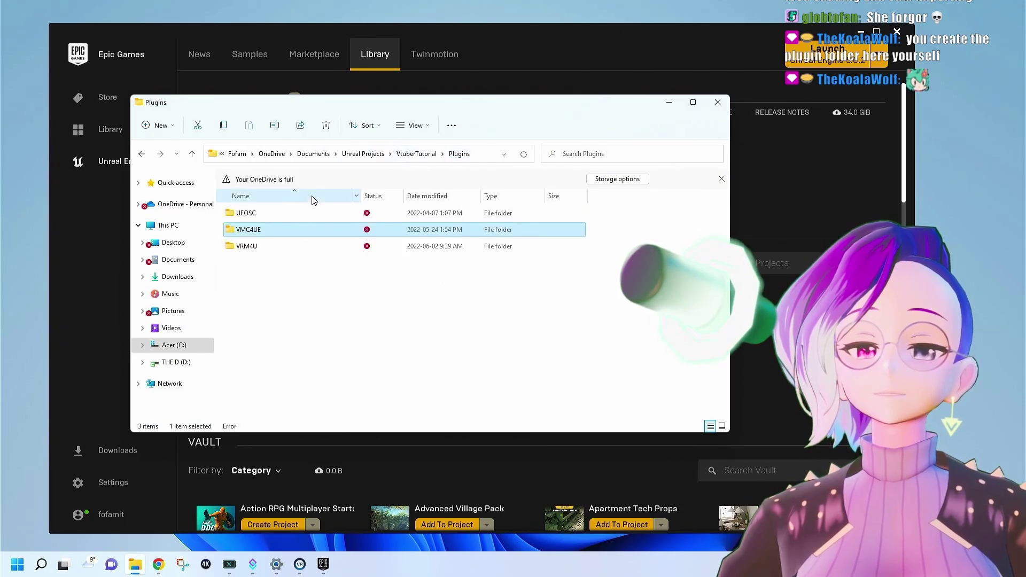
{"action": "double_click", "coordinate": [275, 246]}
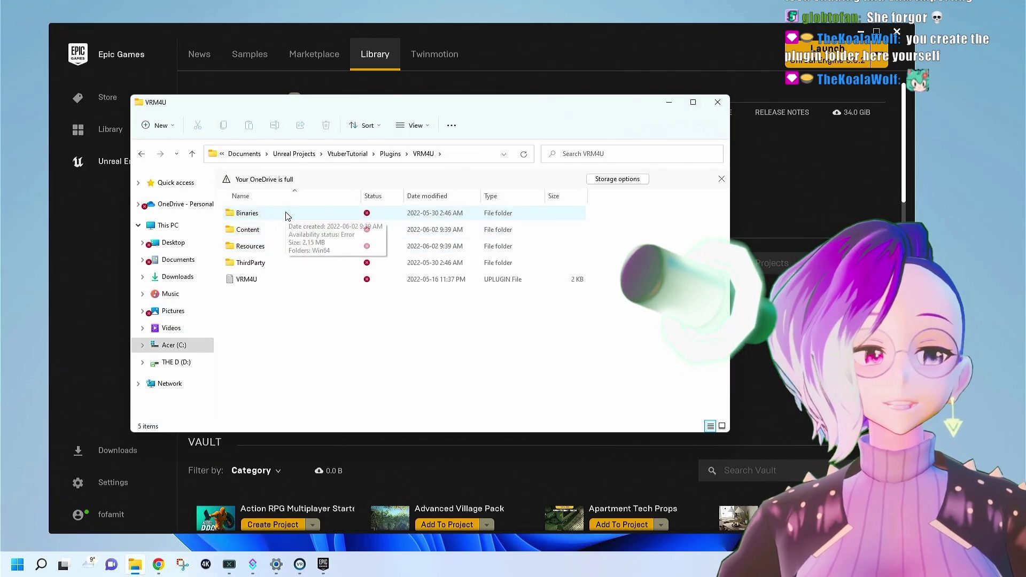
Return to the Epic Games Launcher, launch Unreal Engine 5.0.2 and open the VtuberTutorial project.
{"action": "left_click", "coordinate": [668, 101]}
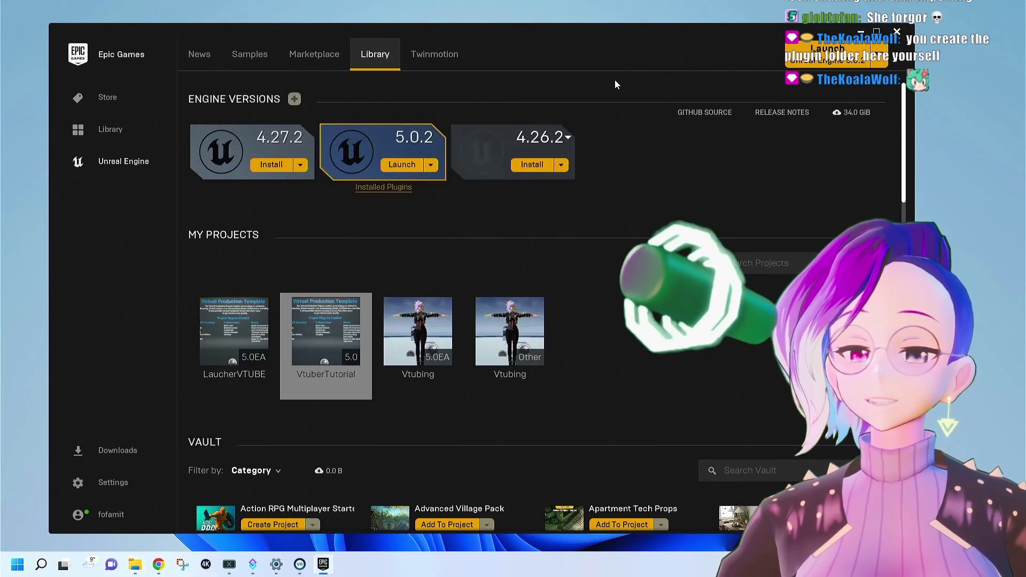
{"action": "left_click", "coordinate": [410, 164]}
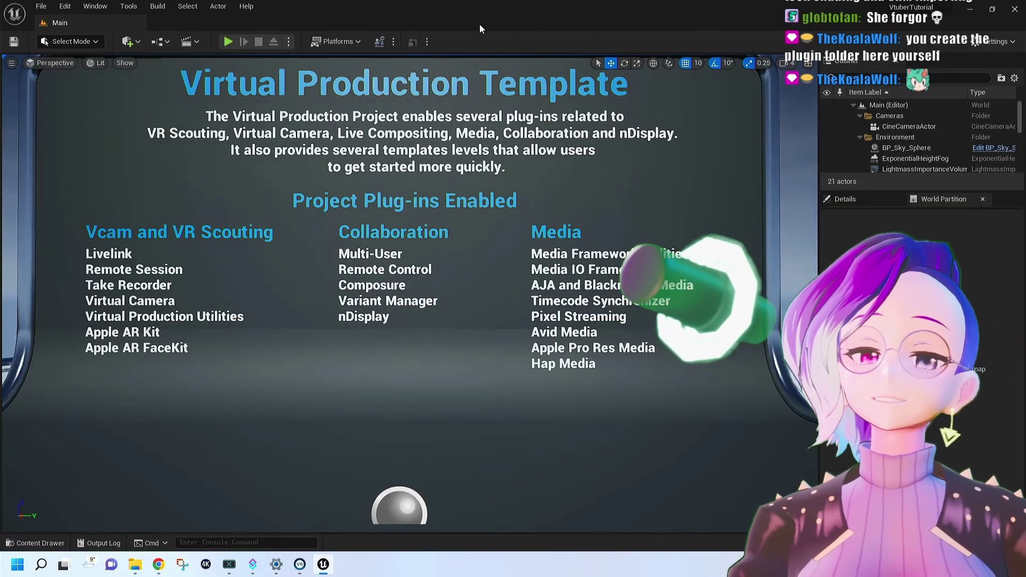
Search the project's plugins for vrm, enable VRM4U, and search the plugins for osc.
{"action": "left_click", "coordinate": [71, 9]}
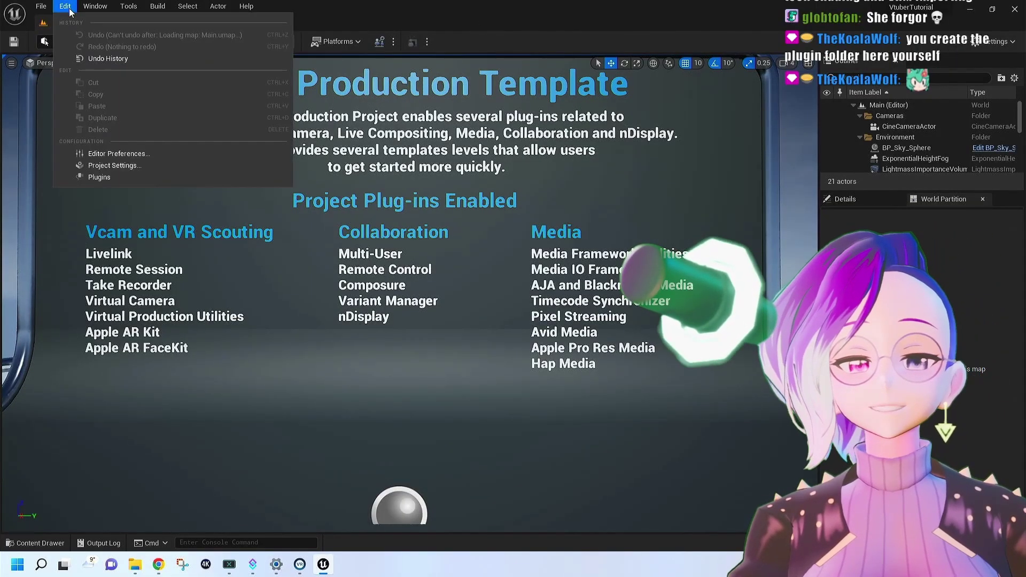
{"action": "left_click", "coordinate": [122, 179]}
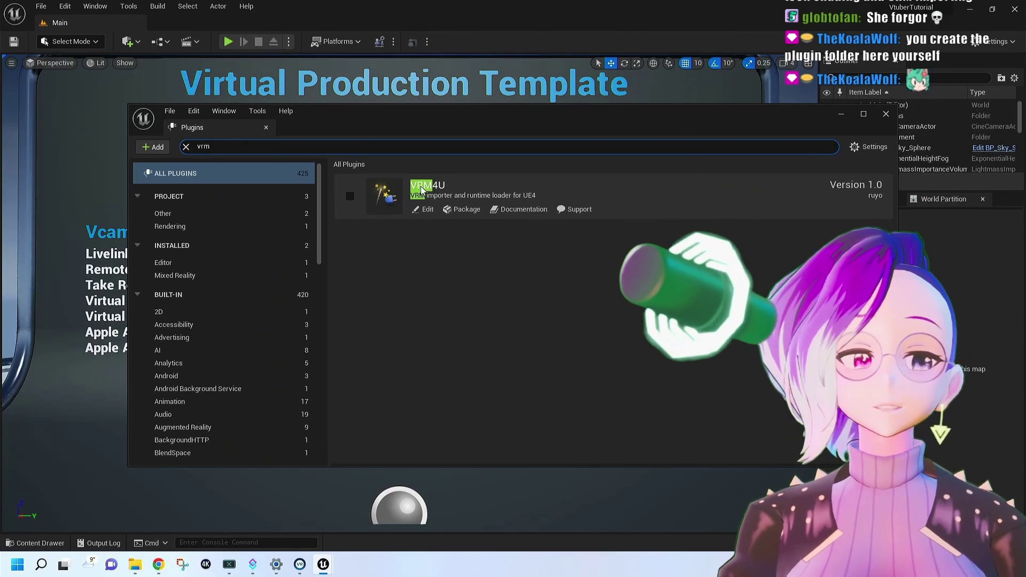
{"action": "left_click", "coordinate": [350, 196]}
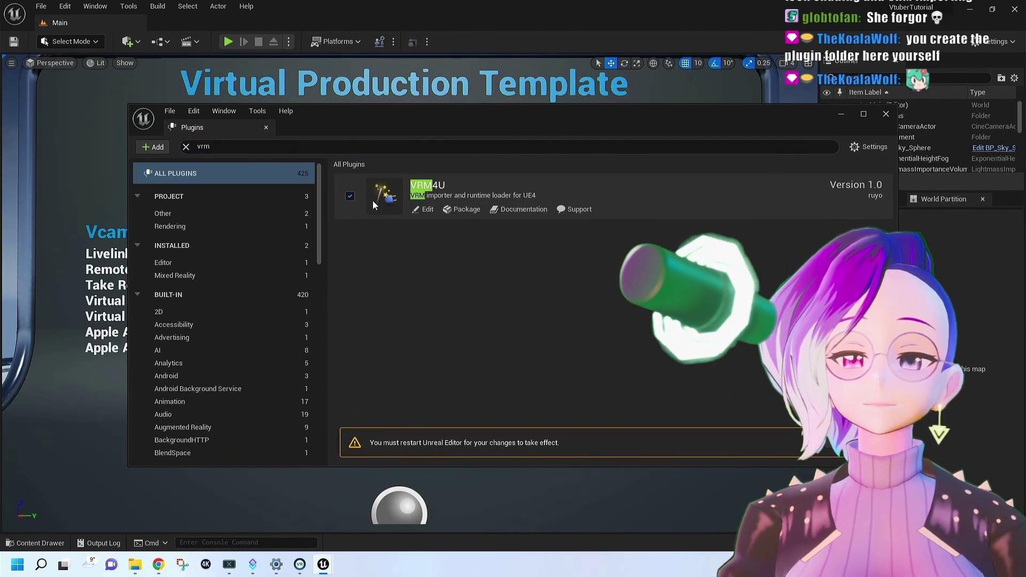
{"action": "left_click", "coordinate": [331, 146]}
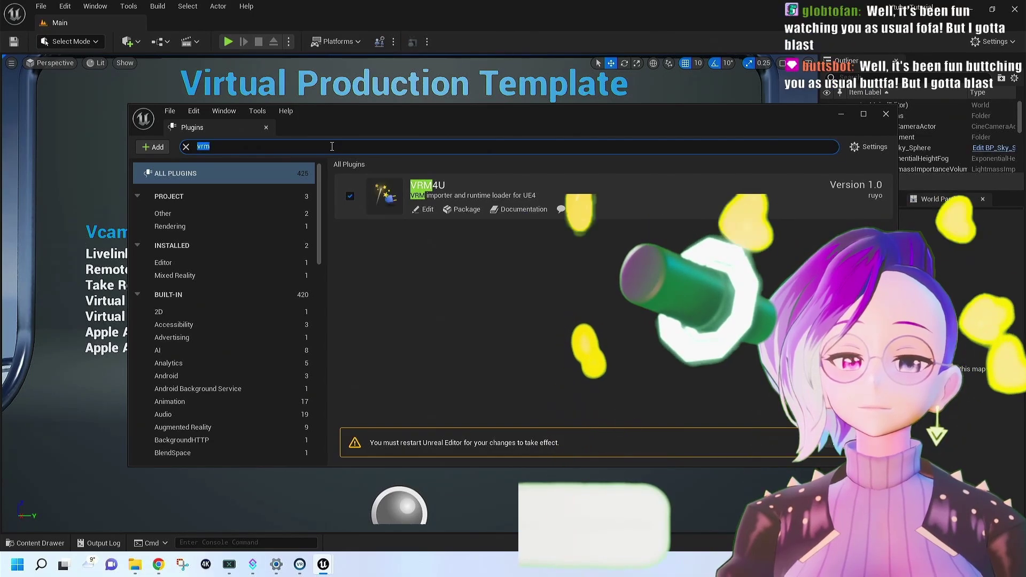
{"action": "type", "text": "osc"}
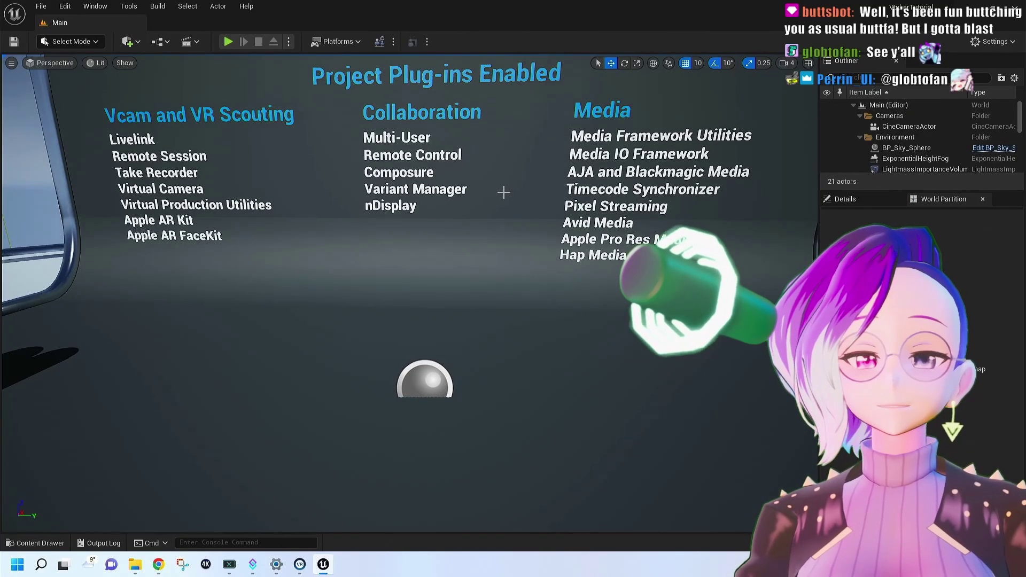
{"action": "mouse_move", "coordinate": [504, 192]}
{"action": "right_mouse_down"}
{"action": "mouse_move", "coordinate": [514, 193]}
{"action": "mouse_move", "coordinate": [504, 193]}
{"action": "right_mouse_up"}
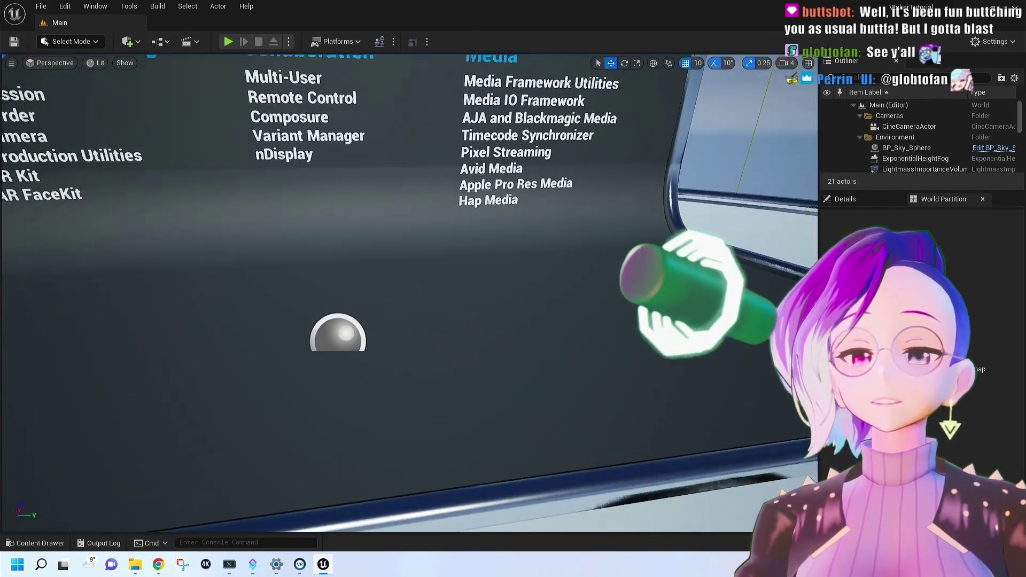
{"action": "right_click_drag", "start_coordinate": [538, 372], "coordinate": [538, 372]}
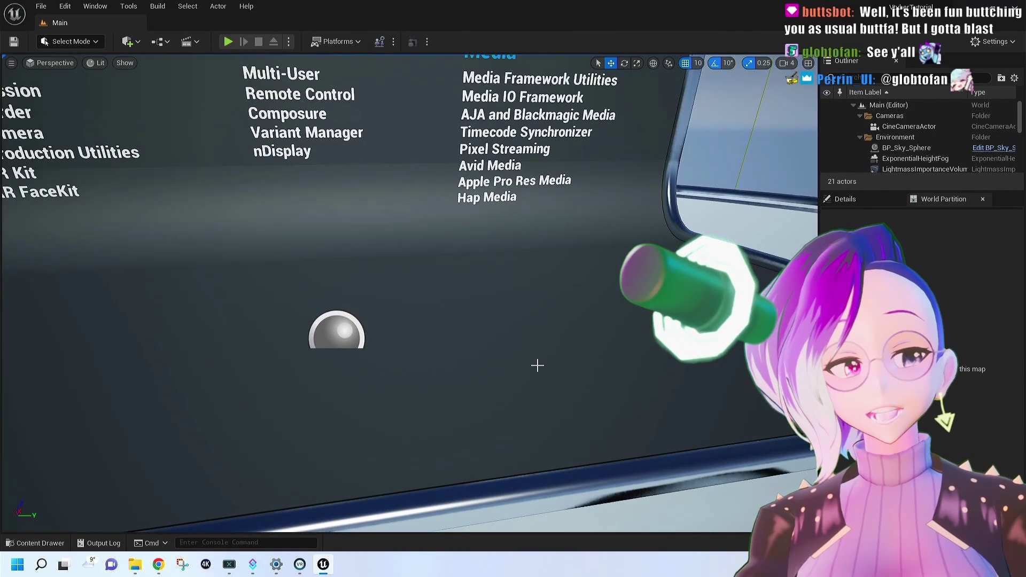
Switch to File Explorer and try to import the selected Fotori Face file from the Fotori Store folder into the project's Content folder.
{"action": "key", "text": "alt+Tab"}
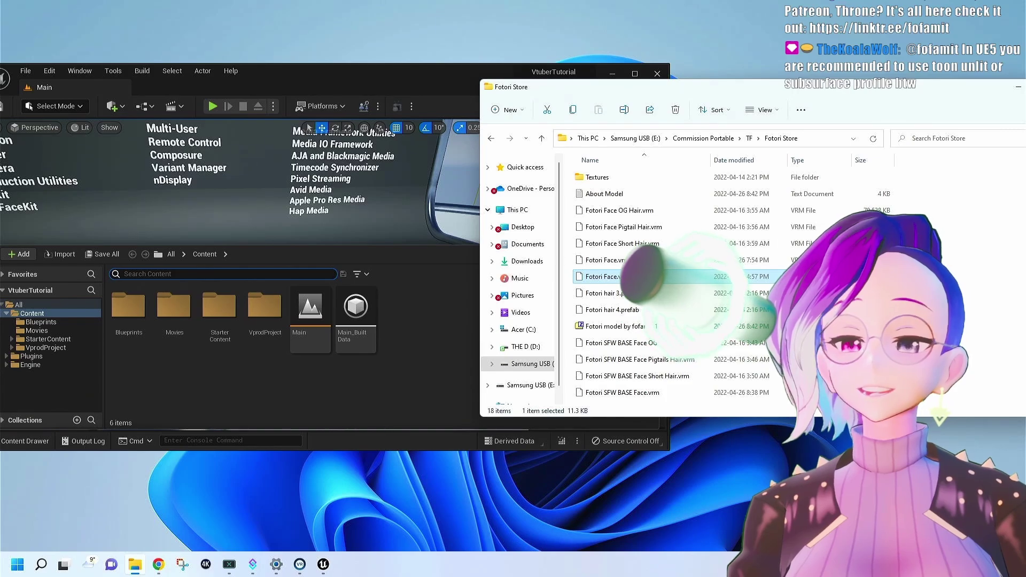
{"action": "left_click_drag", "start_coordinate": [604, 276], "coordinate": [471, 296]}
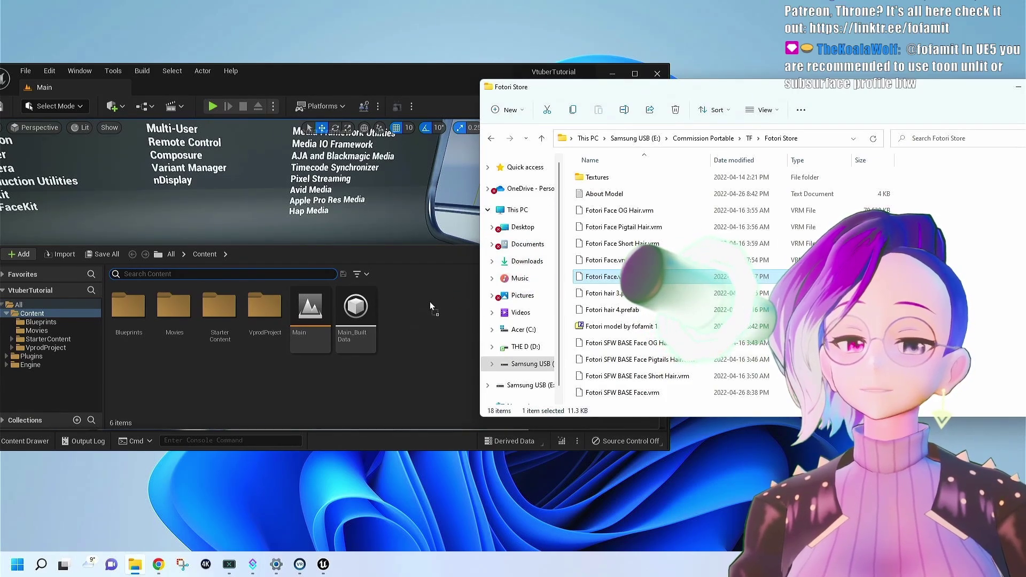
{"action": "left_click_drag", "start_coordinate": [430, 302], "coordinate": [428, 300]}
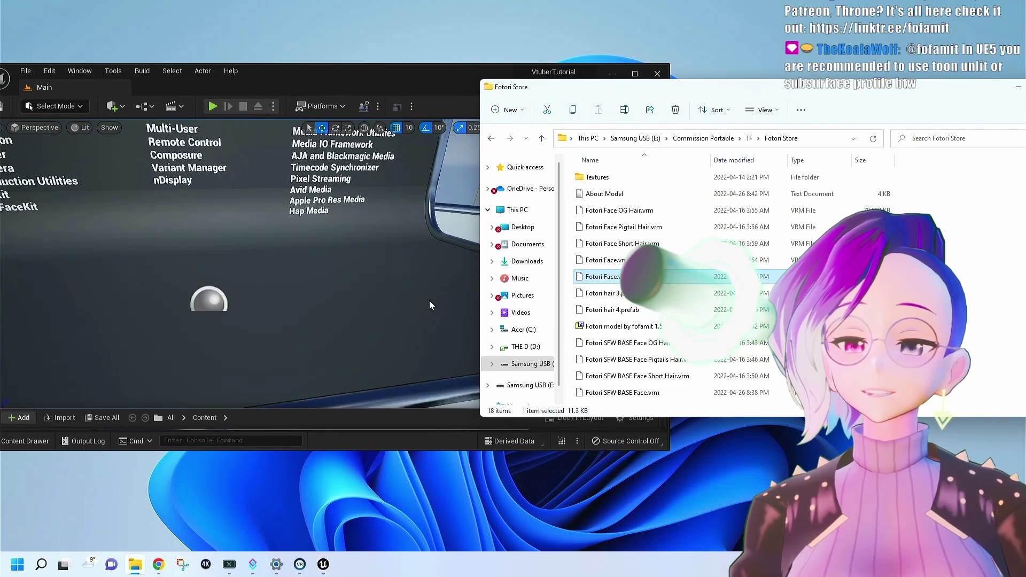
{"action": "left_click", "coordinate": [667, 368]}
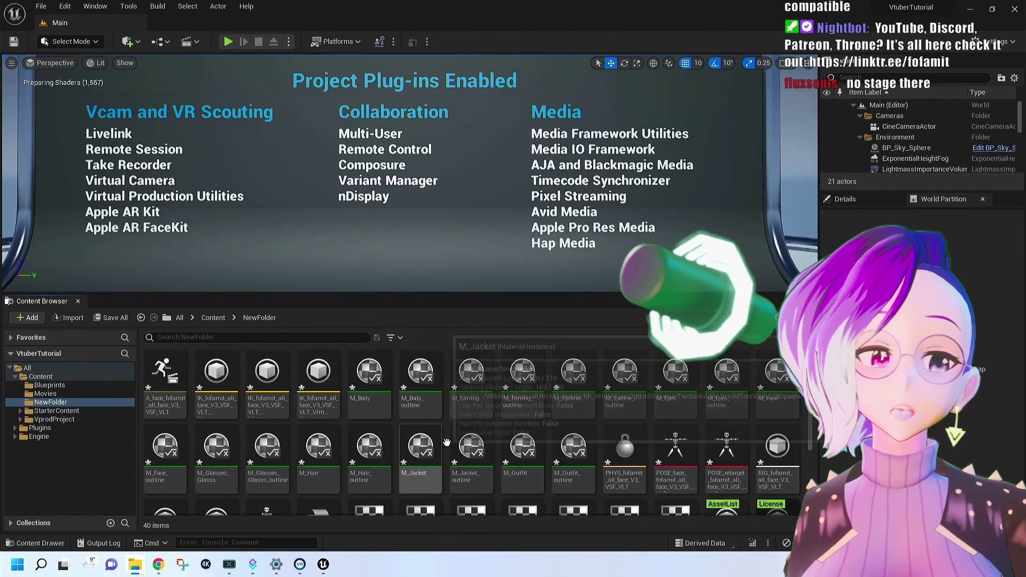
Place the SK_fofamit_all_face_V3_VSF_VLT skeletal mesh from NewFolder into the Main level near the sphere and frame it in the viewport.
{"action": "scroll", "coordinate": [451, 451], "scroll_direction": "down", "scroll_amount": 2}
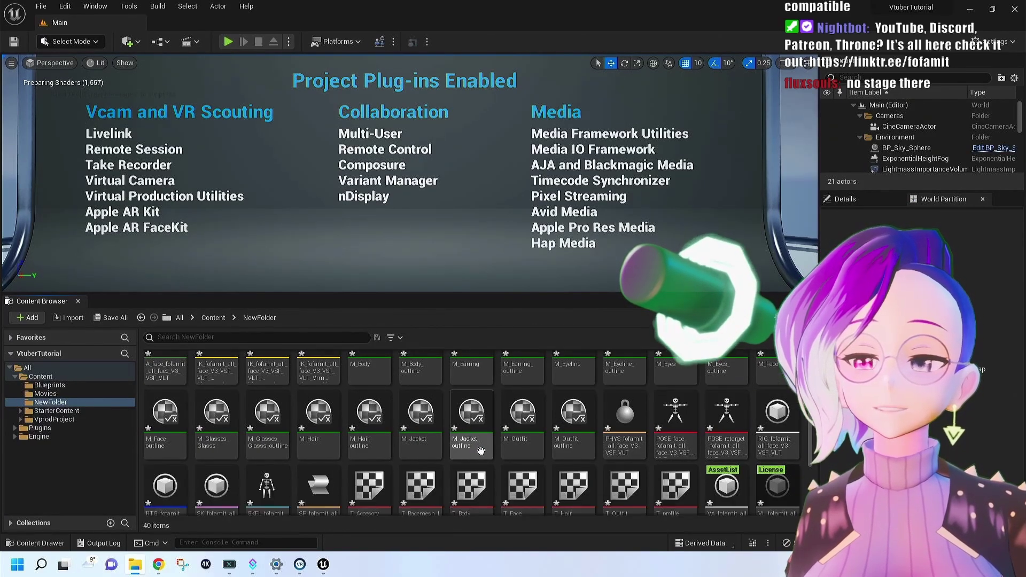
{"action": "scroll", "coordinate": [490, 421], "scroll_direction": "down", "scroll_amount": 2}
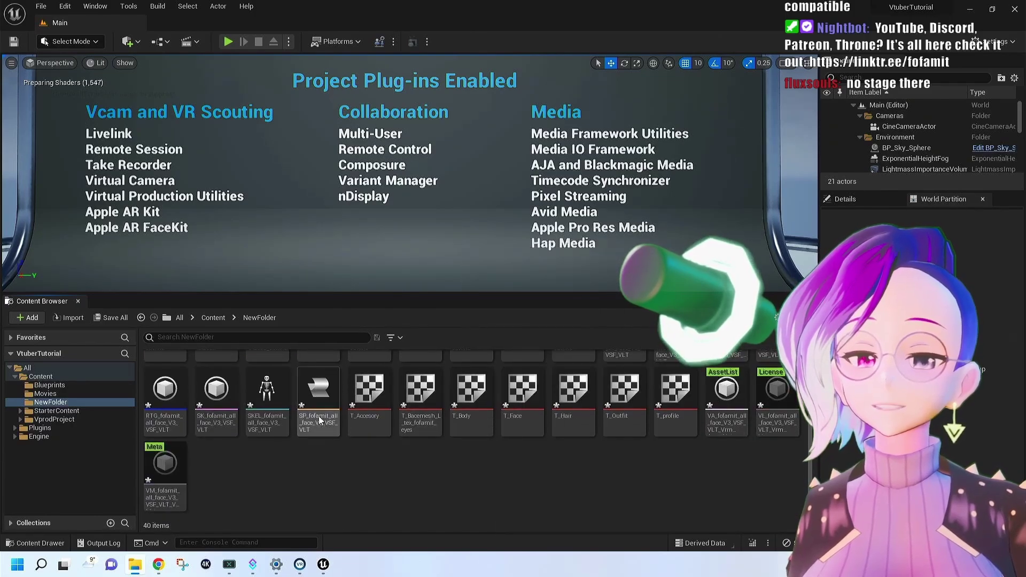
{"action": "left_click", "coordinate": [218, 402]}
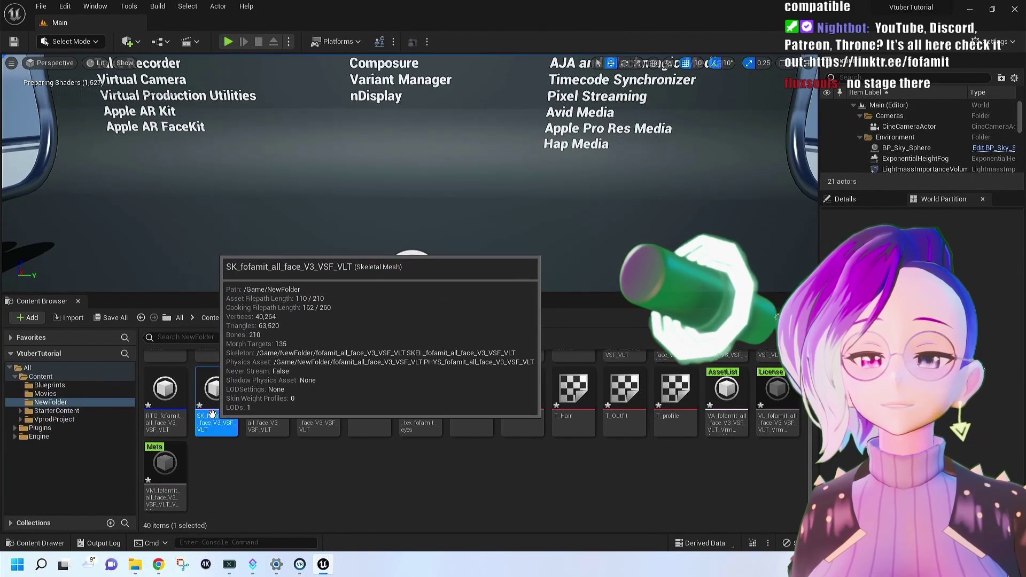
{"action": "left_click_drag", "start_coordinate": [216, 409], "coordinate": [342, 247]}
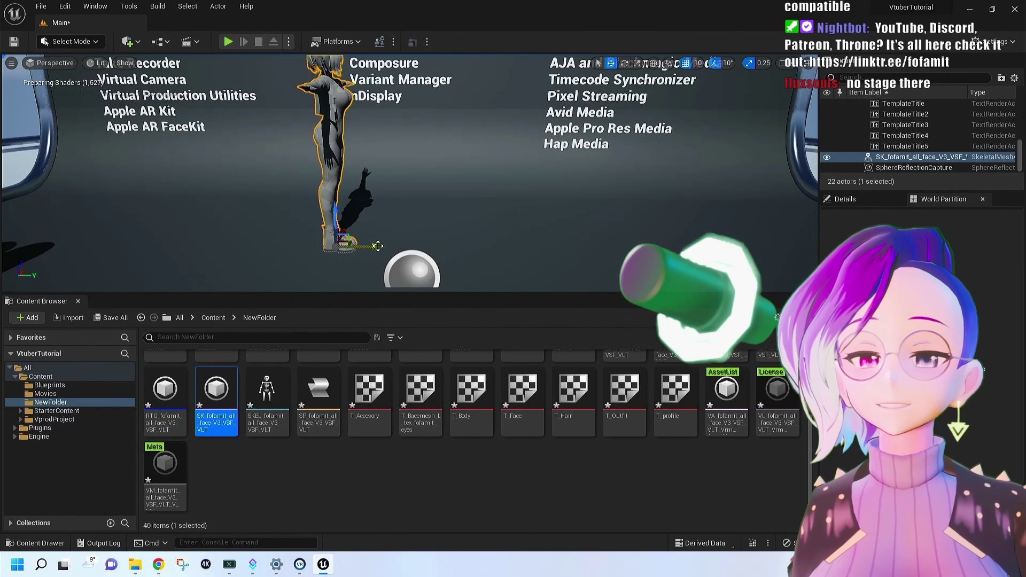
{"action": "key", "text": "f"}
{"action": "scroll", "coordinate": [442, 224], "scroll_direction": "up", "scroll_amount": 5}
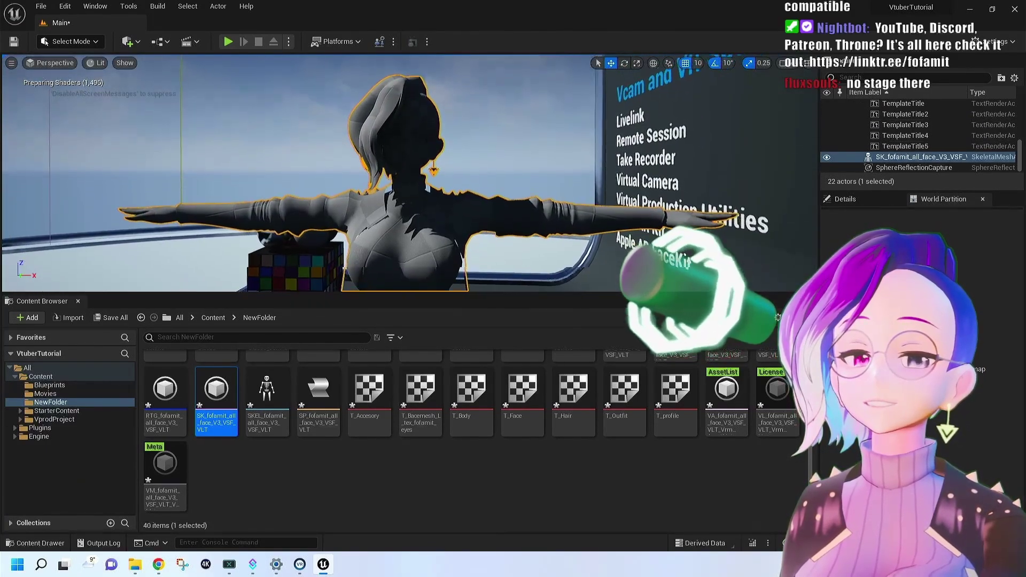
{"action": "left_click_drag", "start_coordinate": [442, 224], "coordinate": [171, 228], "text": "alt"}
{"action": "scroll", "coordinate": [444, 224], "scroll_direction": "down", "scroll_amount": 3}
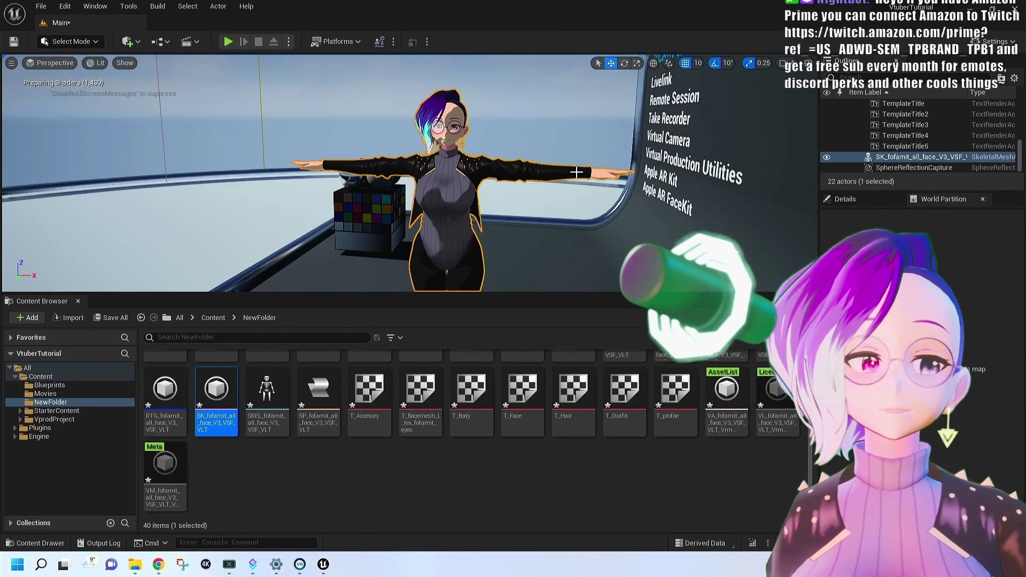
Switch to Chrome, open the v0.2.0 release of VRMMapExporter on GitHub and download VRMMapExporter.unitypackage.
{"action": "key", "text": "alt+Tab"}
{"action": "double_click", "coordinate": [314, 99]}
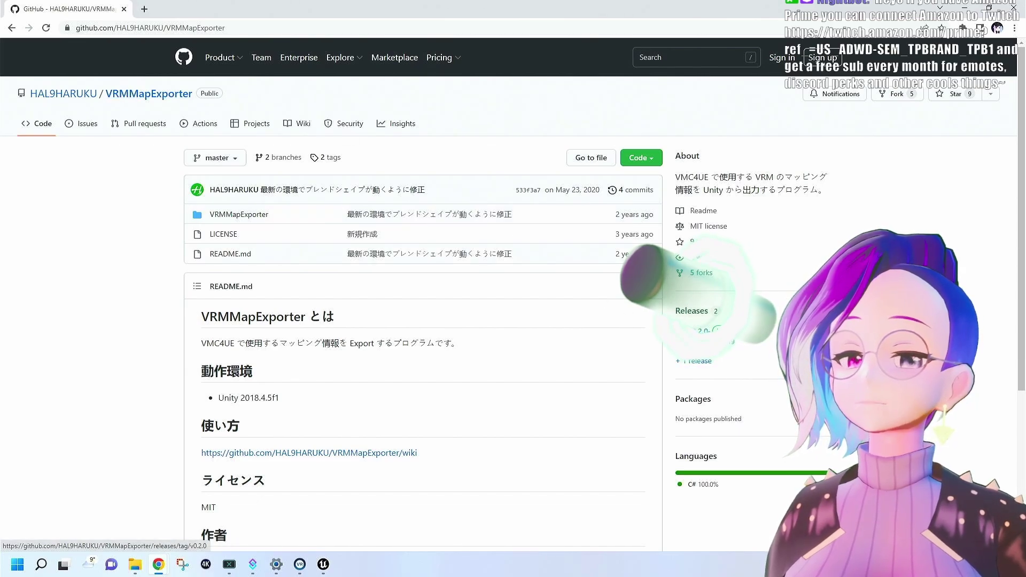
{"action": "left_click", "coordinate": [704, 331]}
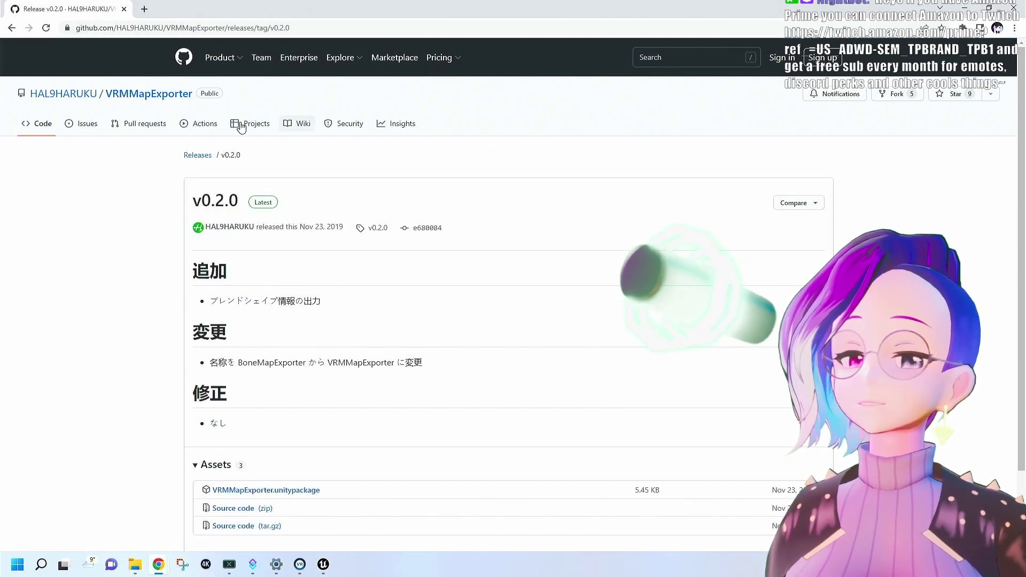
{"action": "scroll", "coordinate": [417, 270], "scroll_direction": "down", "scroll_amount": 2}
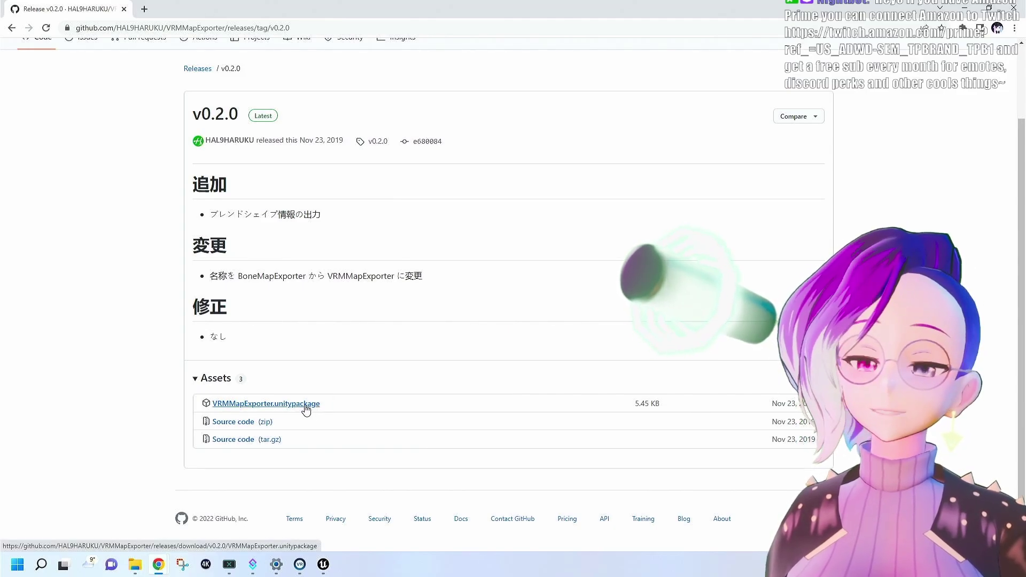
{"action": "left_click", "coordinate": [308, 408]}
{"action": "left_click_drag", "start_coordinate": [888, 7], "coordinate": [892, 86]}
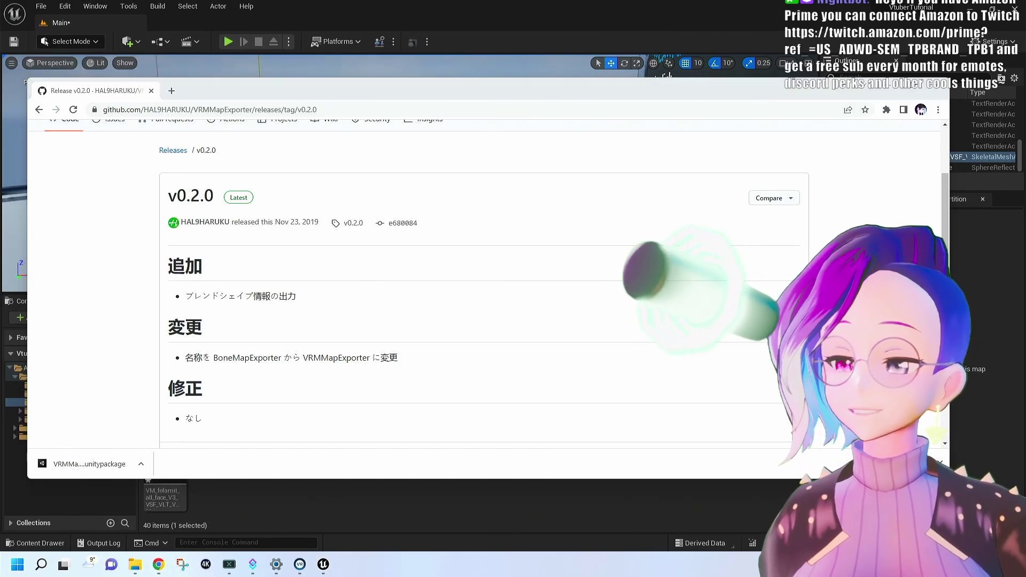
Launch Unity Hub and create a 3D project named VRMMAP with editor version 2019.4.31f1.
{"action": "left_click", "coordinate": [14, 568]}
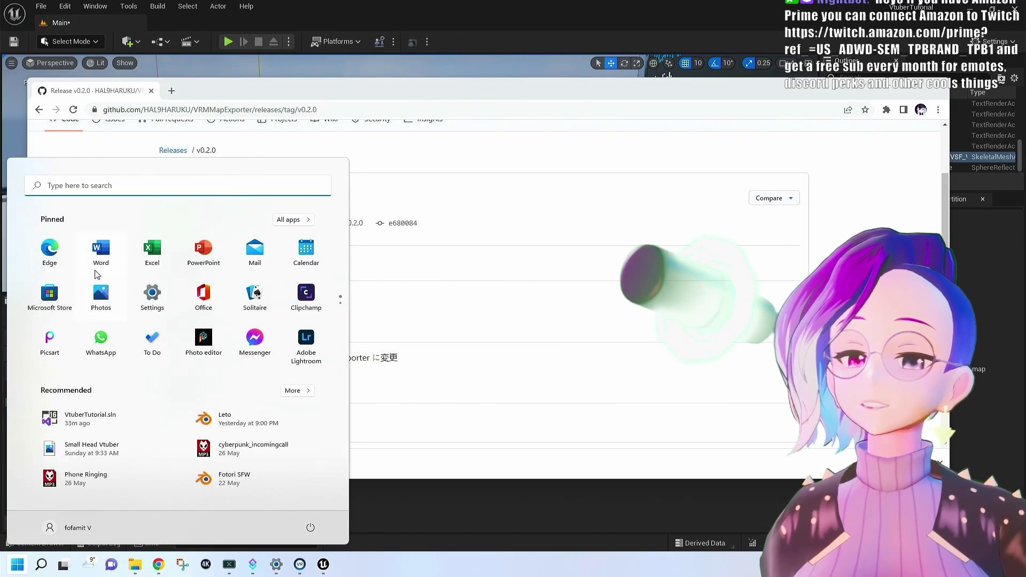
{"action": "type", "text": "unity hub"}
{"action": "left_click", "coordinate": [107, 270]}
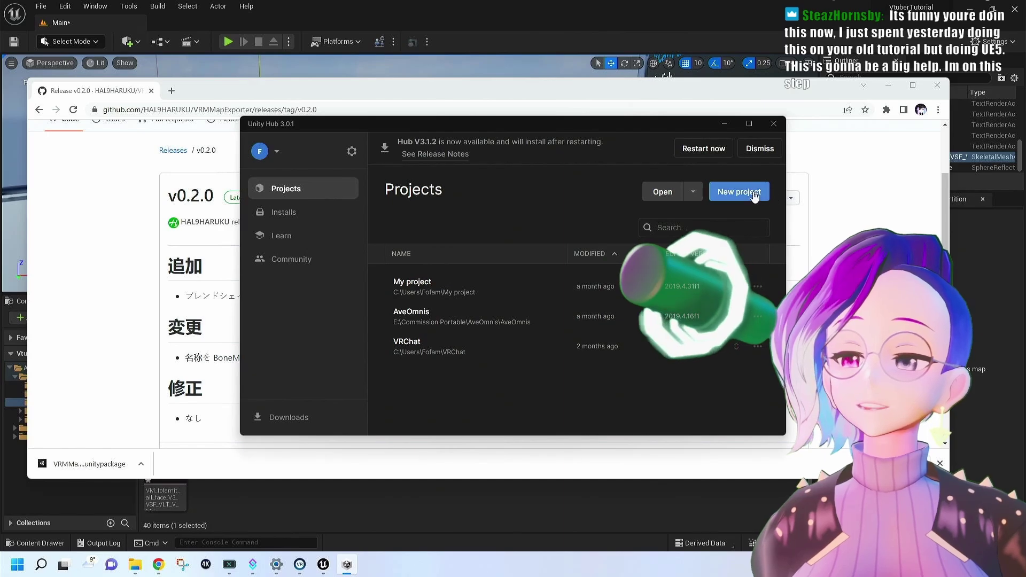
{"action": "left_click", "coordinate": [753, 192]}
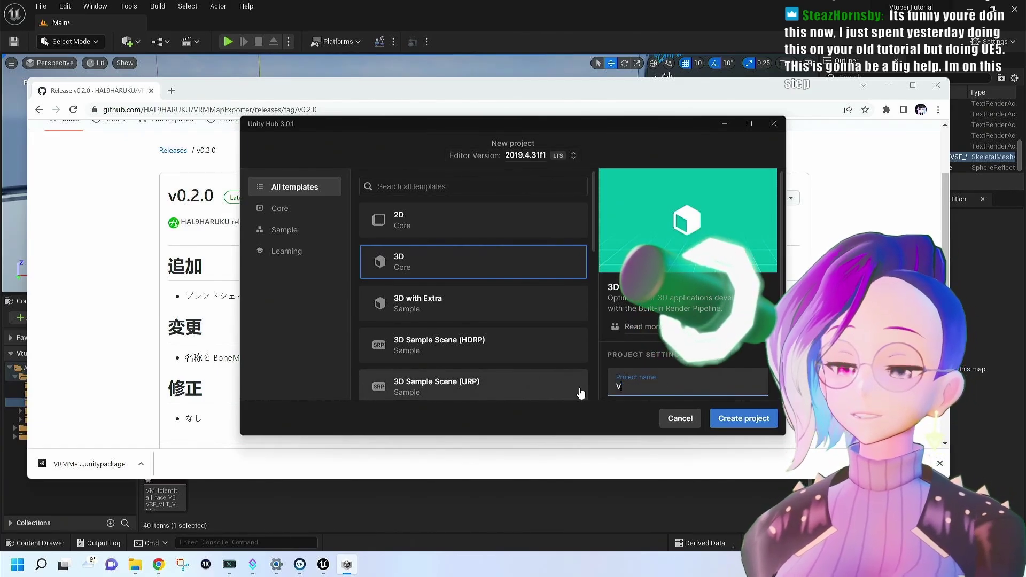
{"action": "type", "text": "VRMMAP"}
{"action": "left_click", "coordinate": [743, 418]}
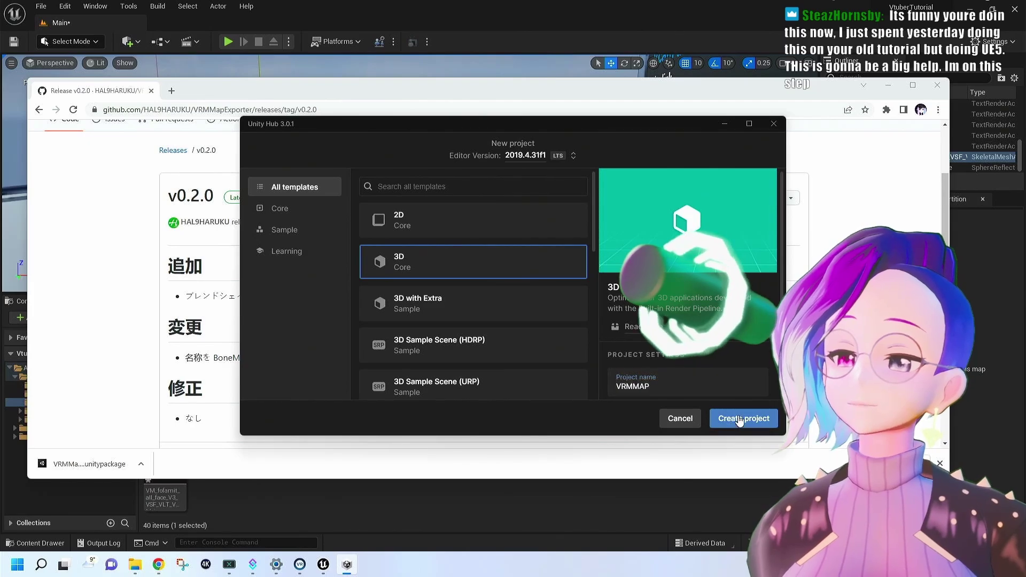
Search the web for univrm, open the latest v0.99.0 release on GitHub and download UniVRM-0.99.0_f9ee.unitypackage.
{"action": "left_click", "coordinate": [173, 91]}
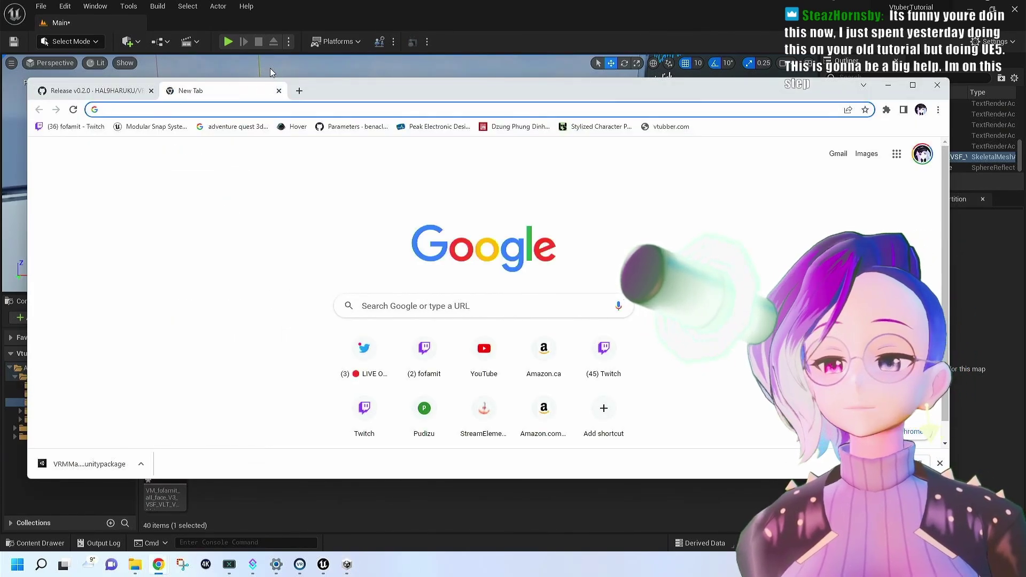
{"action": "type", "text": "univrm"}
{"action": "key", "text": "Return"}
{"action": "left_click", "coordinate": [145, 170]}
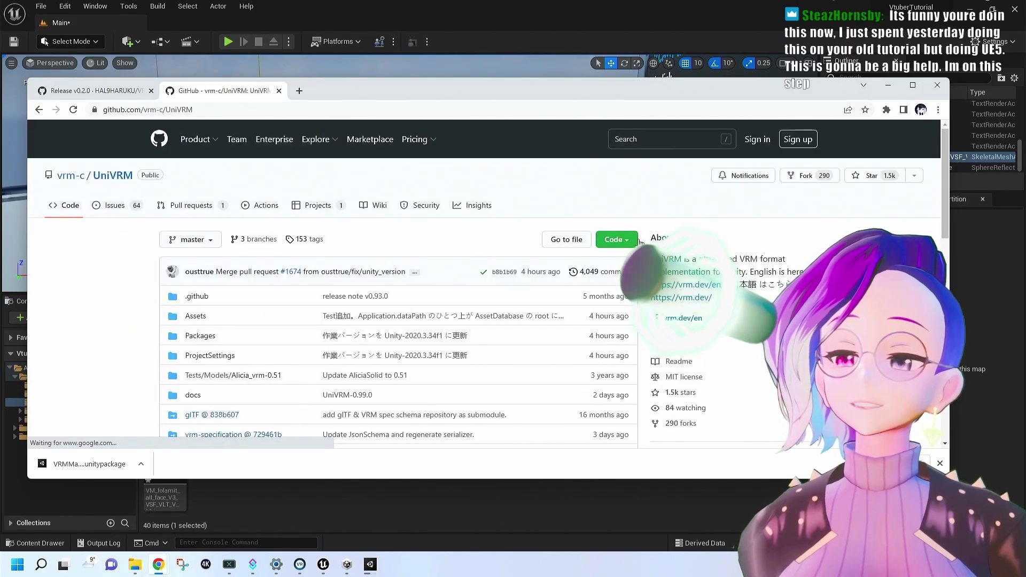
{"action": "scroll", "coordinate": [640, 242], "scroll_direction": "down", "scroll_amount": 4}
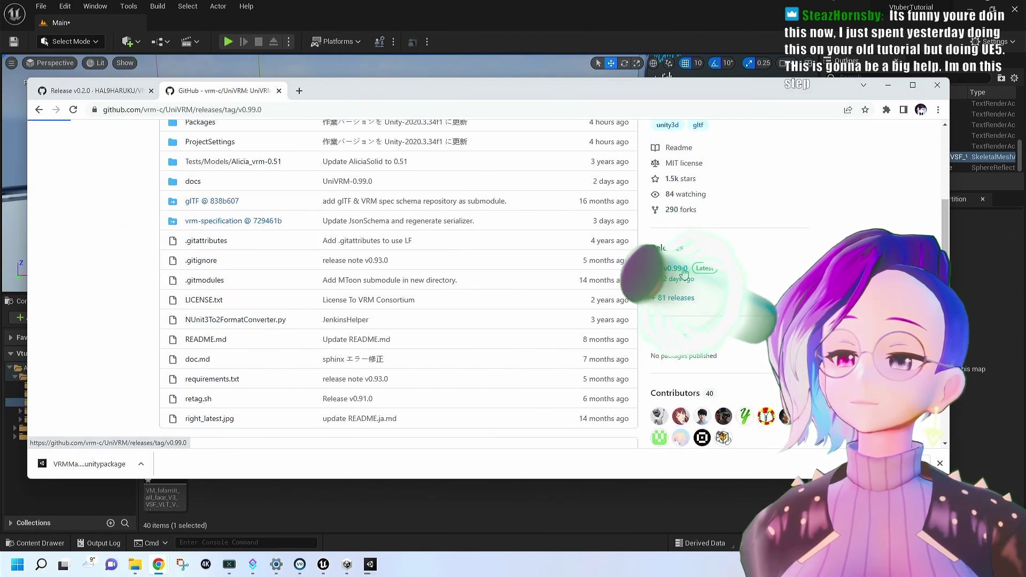
{"action": "left_click", "coordinate": [684, 273]}
{"action": "scroll", "coordinate": [283, 267], "scroll_direction": "down", "scroll_amount": 4}
{"action": "scroll", "coordinate": [281, 190], "scroll_direction": "up", "scroll_amount": 4}
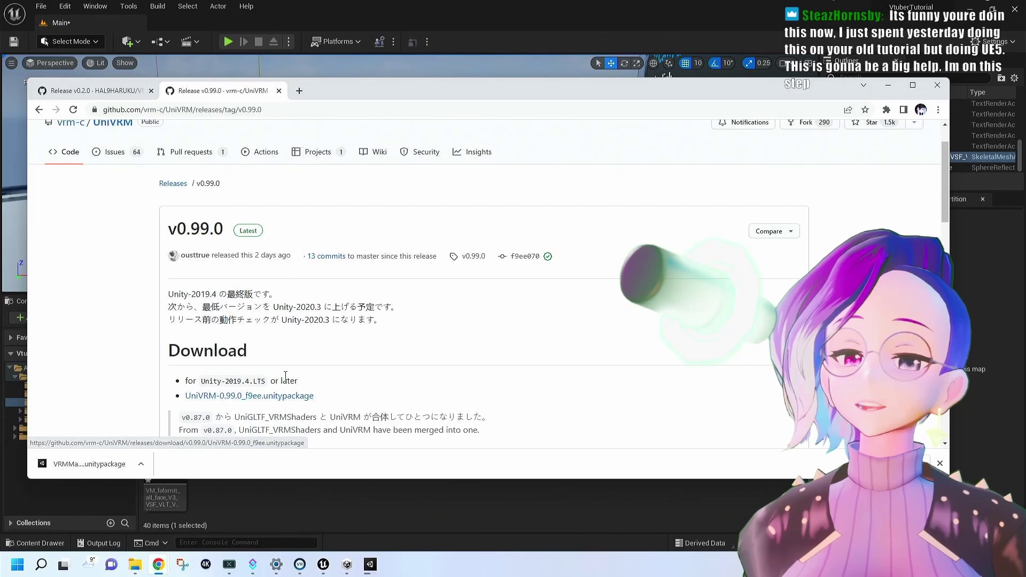
{"action": "left_click", "coordinate": [310, 398]}
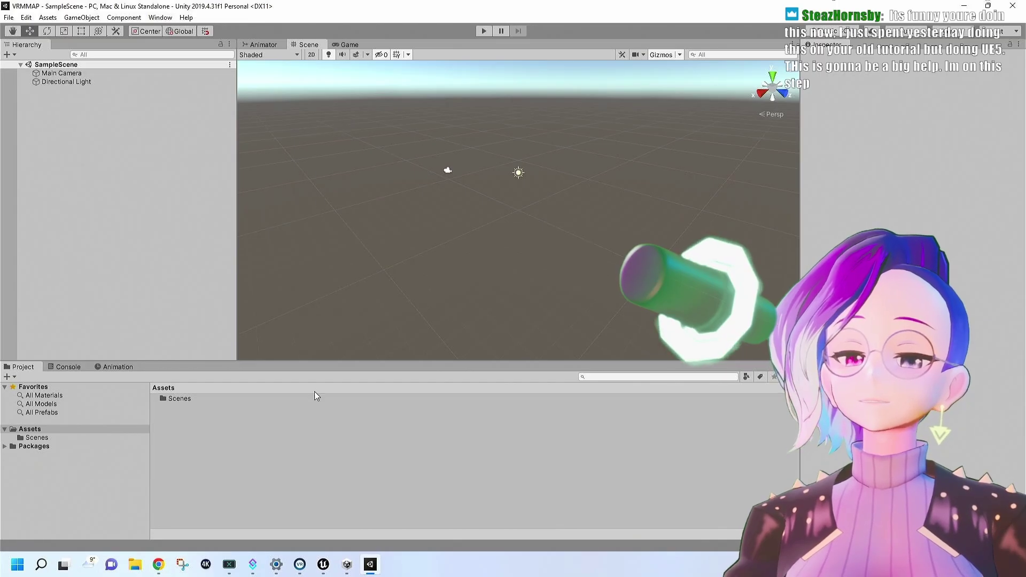
Import the whole downloaded UniVRM-0.99.0_f9ee package into the VRMMAP Unity project and apply the recommended Linear color space.
{"action": "mouse_move", "coordinate": [163, 566]}
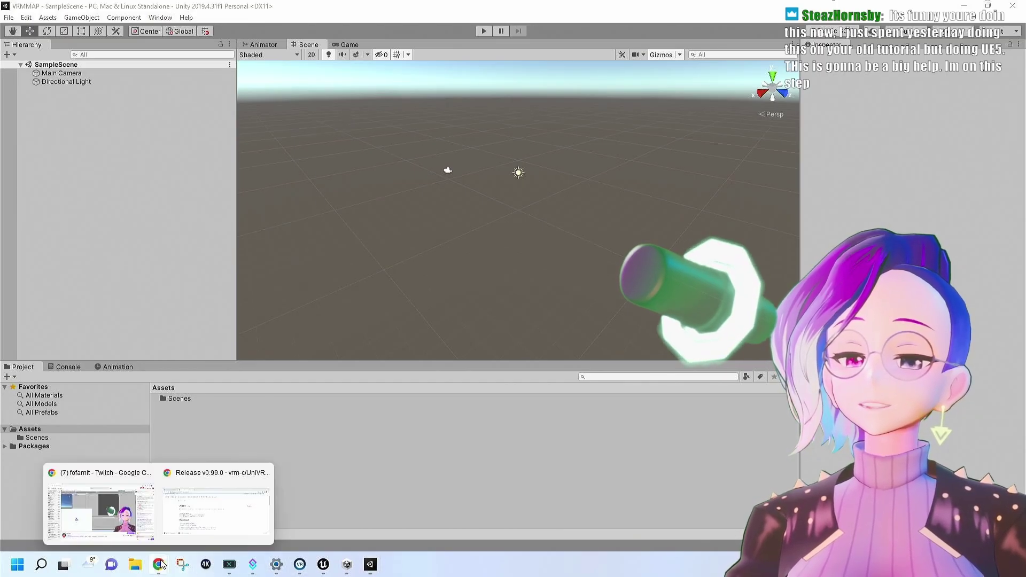
{"action": "left_click", "coordinate": [192, 506]}
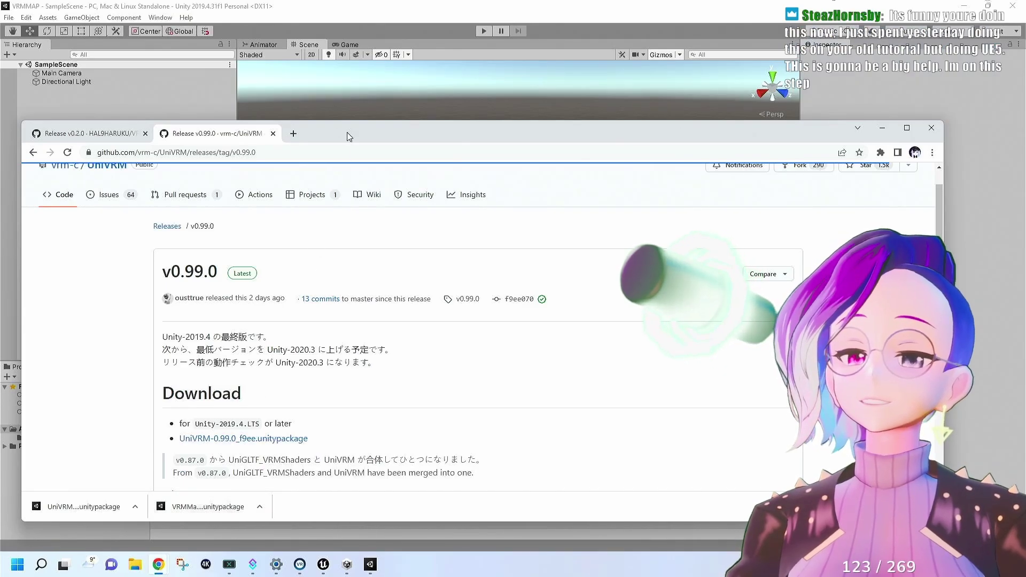
{"action": "left_click_drag", "start_coordinate": [347, 136], "coordinate": [615, 52]}
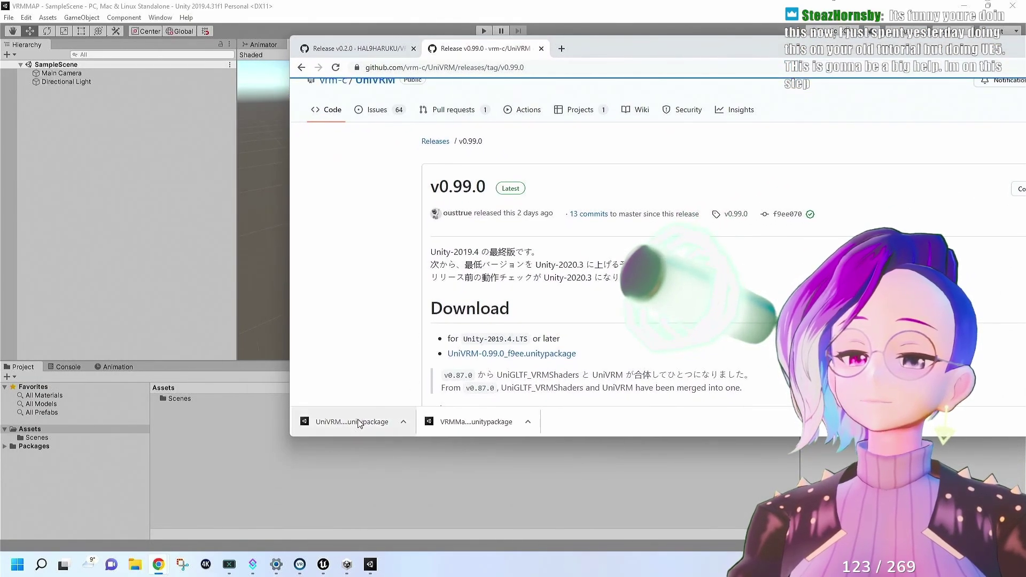
{"action": "left_click_drag", "start_coordinate": [359, 424], "coordinate": [303, 423]}
{"action": "left_click_drag", "start_coordinate": [232, 439], "coordinate": [234, 441]}
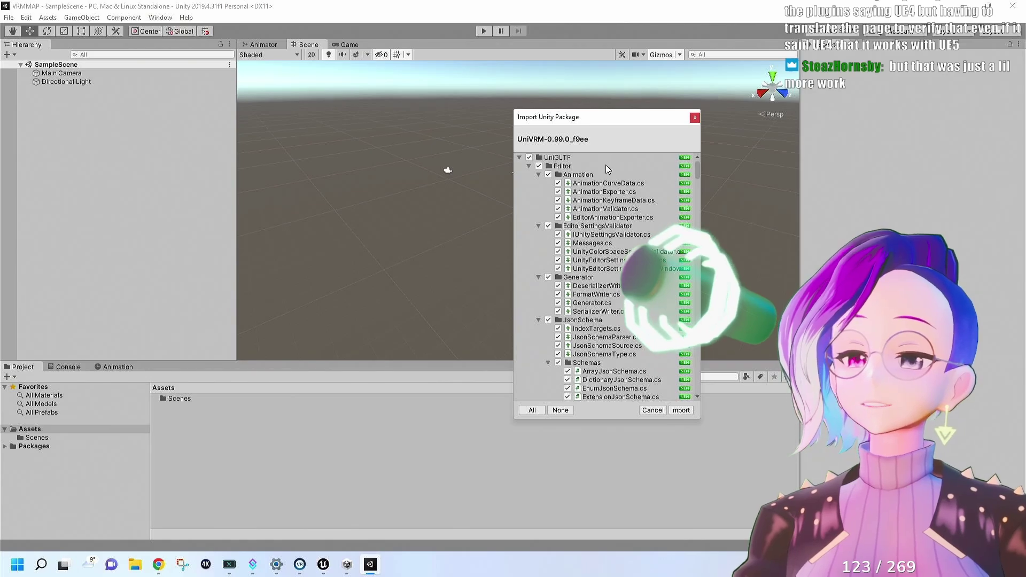
{"action": "left_click", "coordinate": [681, 410]}
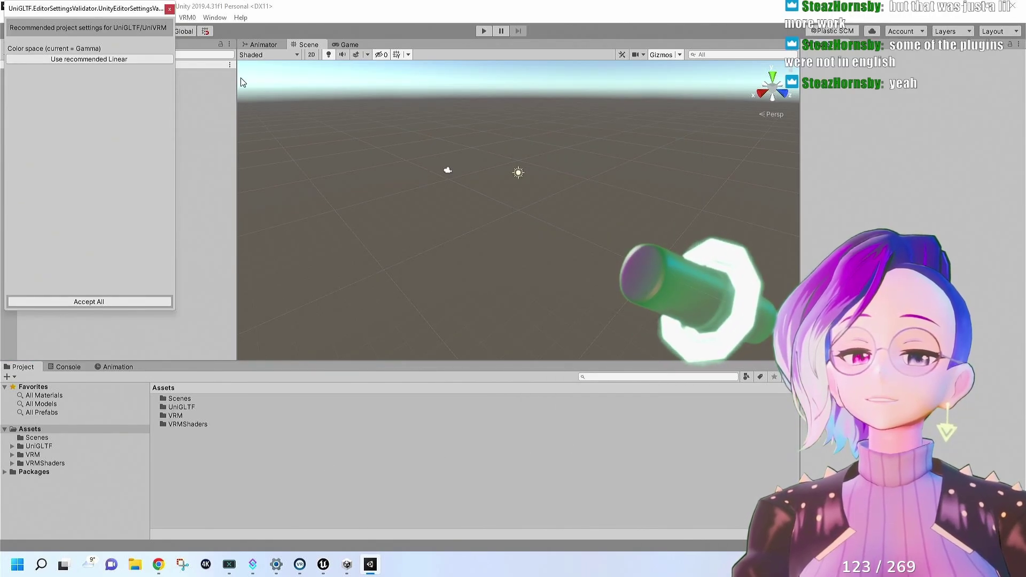
{"action": "left_click", "coordinate": [146, 60]}
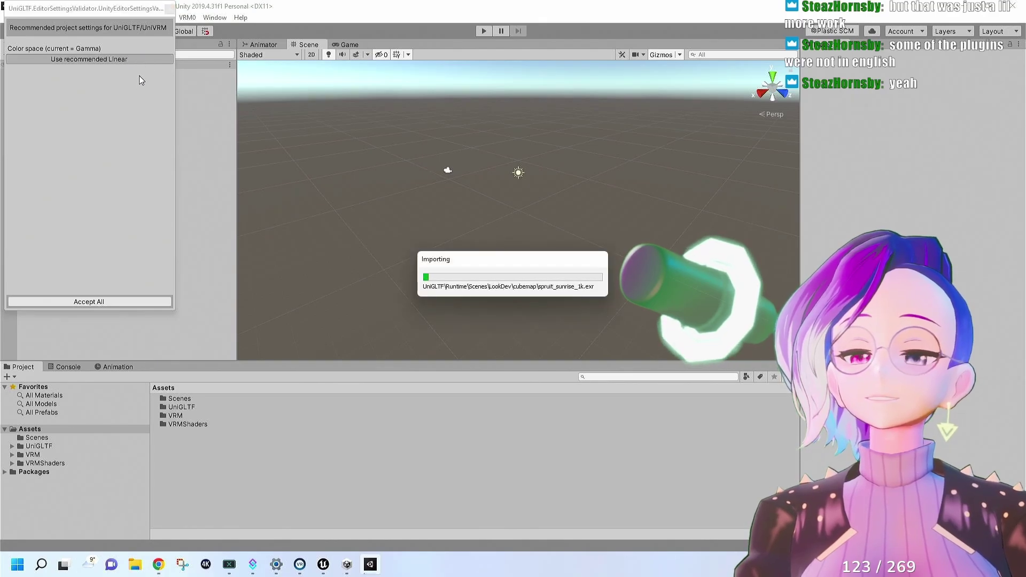
{"action": "left_click", "coordinate": [189, 20]}
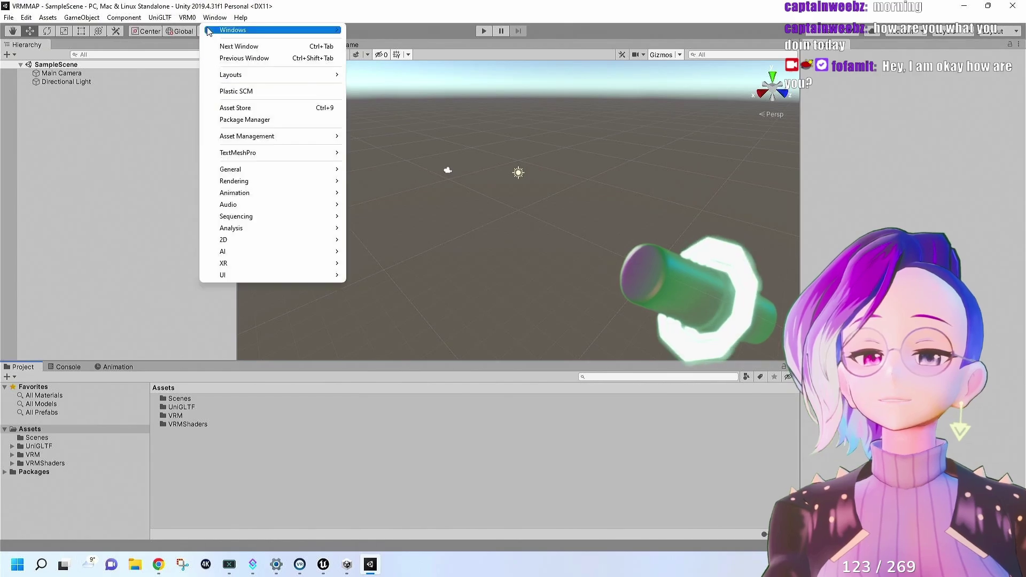
{"action": "left_click", "coordinate": [191, 20]}
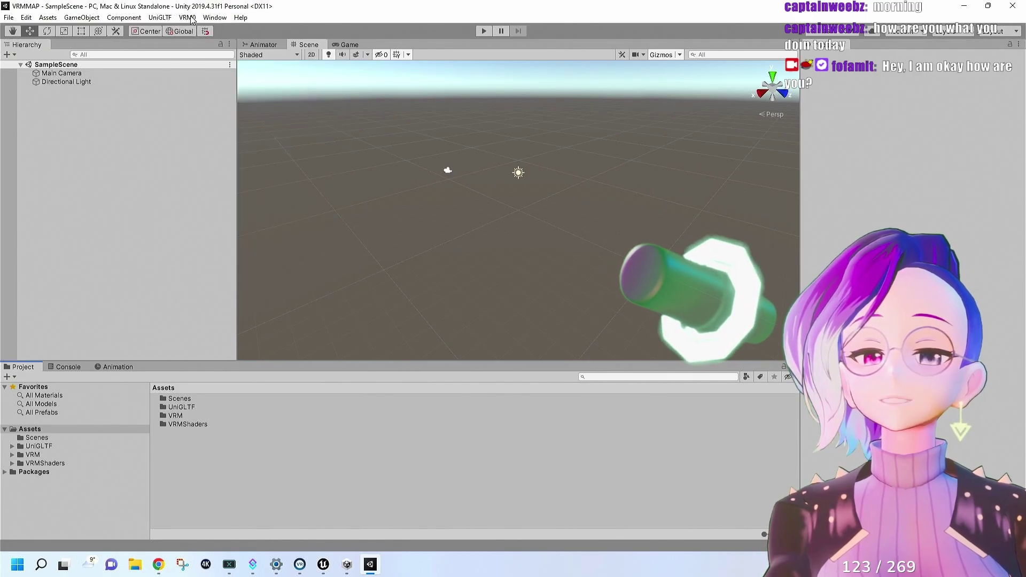
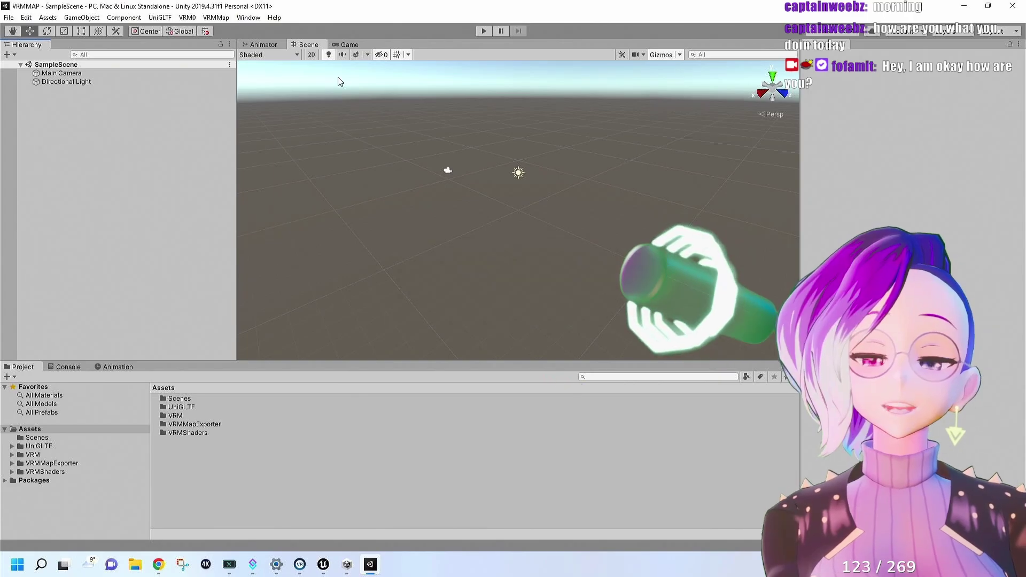
{"action": "left_click", "coordinate": [216, 17]}
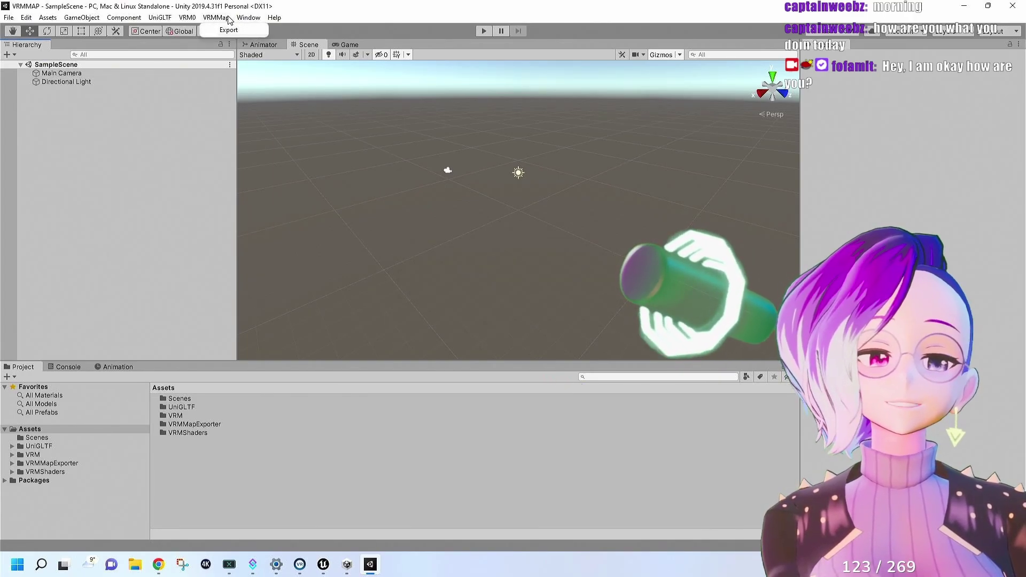
{"action": "left_click", "coordinate": [229, 19]}
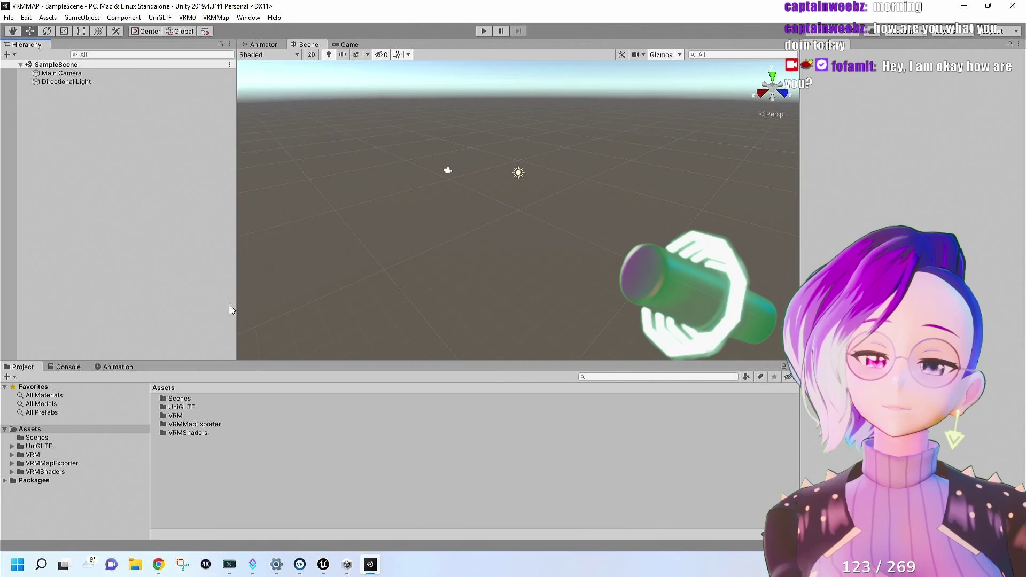
Switch to File Explorer and import fofamit all face V3 VSF VLT.vrm into the Unity project's Assets folder.
{"action": "left_click", "coordinate": [135, 575]}
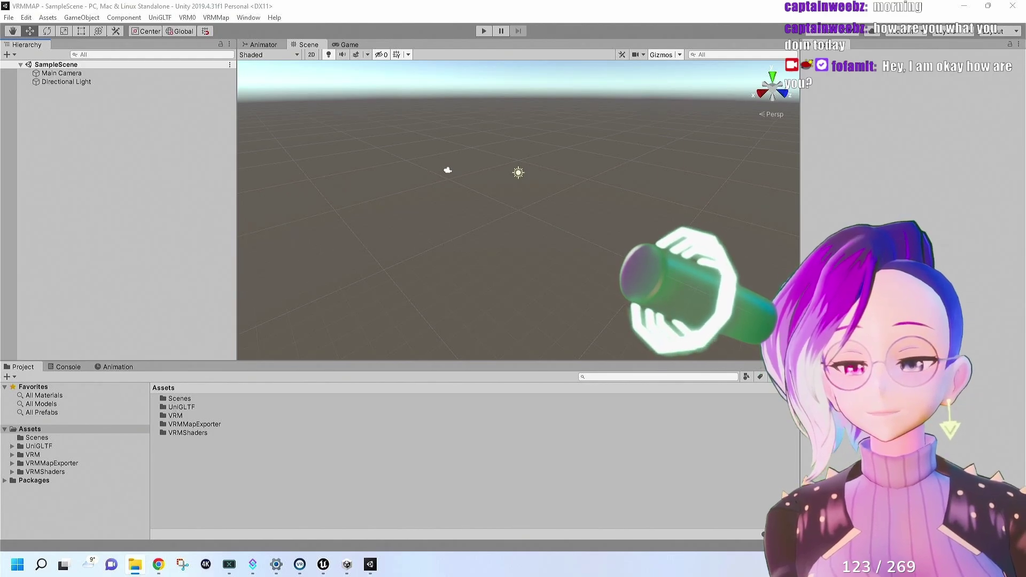
{"action": "left_click_drag", "start_coordinate": [482, 442], "coordinate": [412, 454]}
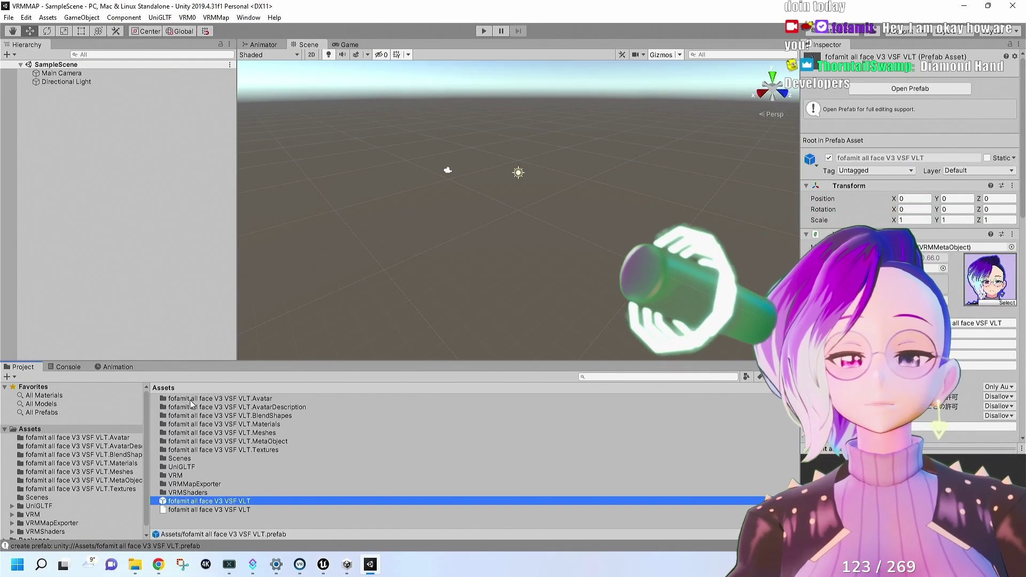
Export a VRM map from the fofamit all face V3 VSF VLT prefab into the Assets folder as a .vrmmap file.
{"action": "left_click", "coordinate": [171, 514]}
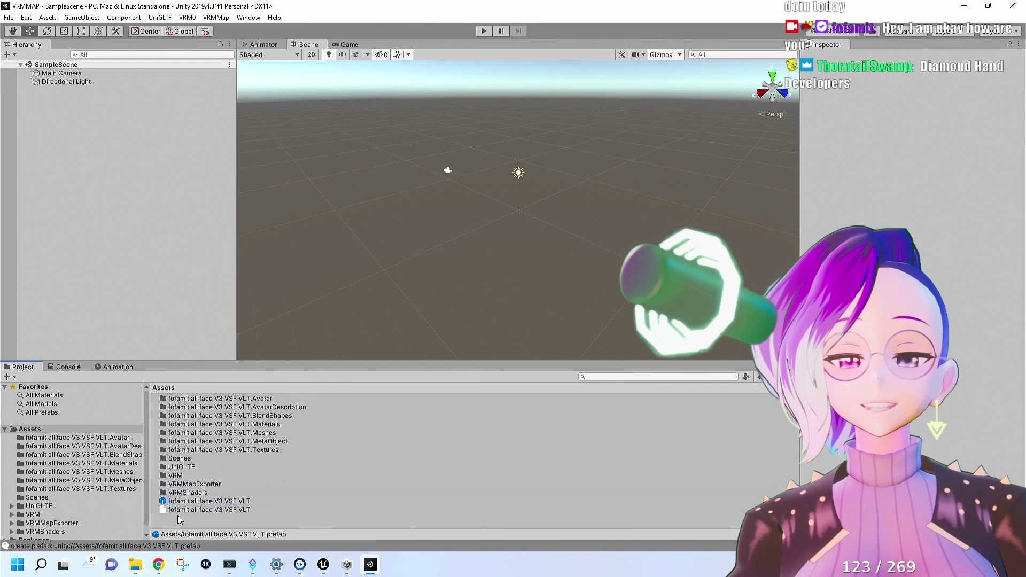
{"action": "left_click", "coordinate": [187, 502]}
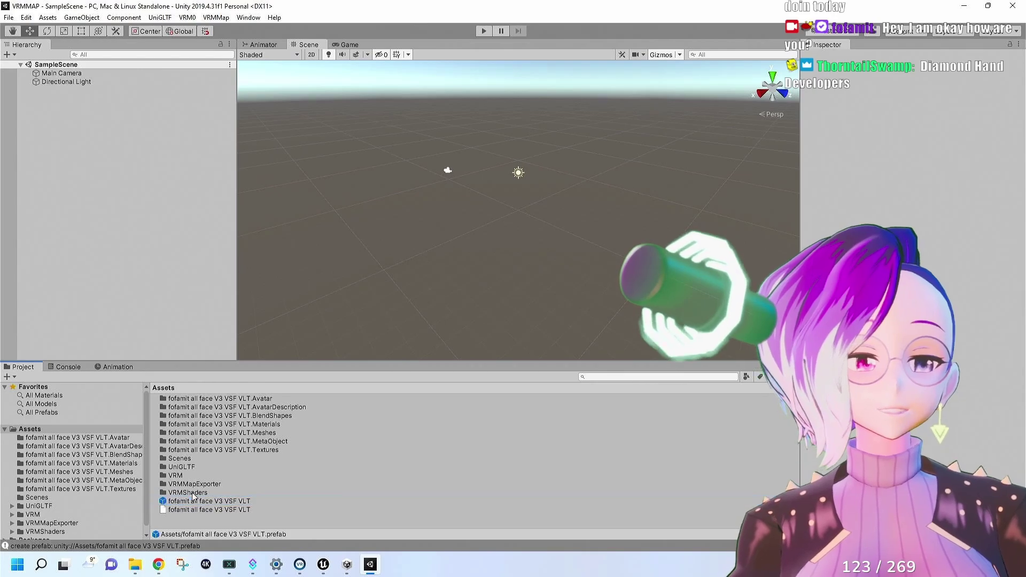
{"action": "left_click", "coordinate": [193, 502]}
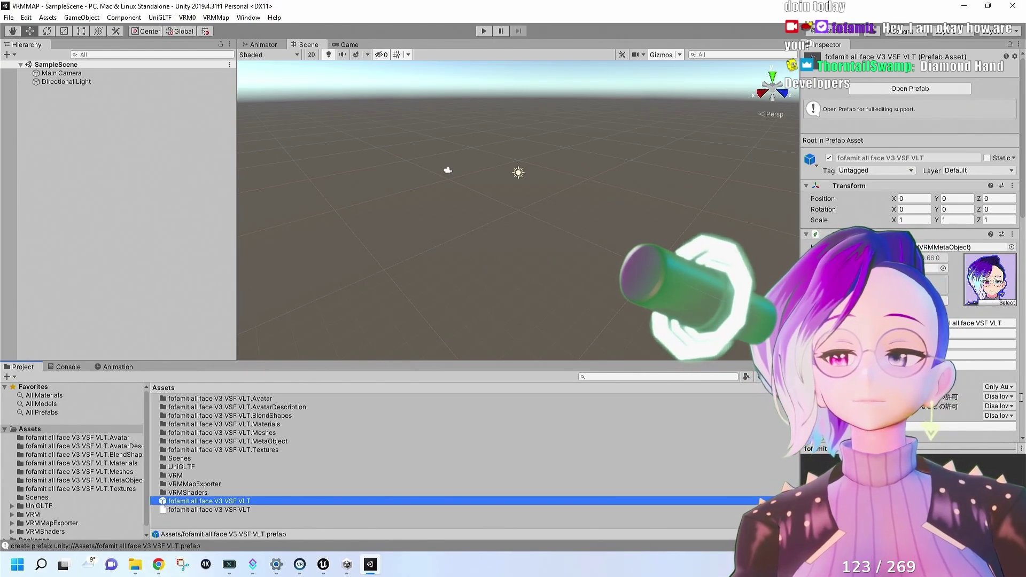
{"action": "left_click", "coordinate": [215, 17]}
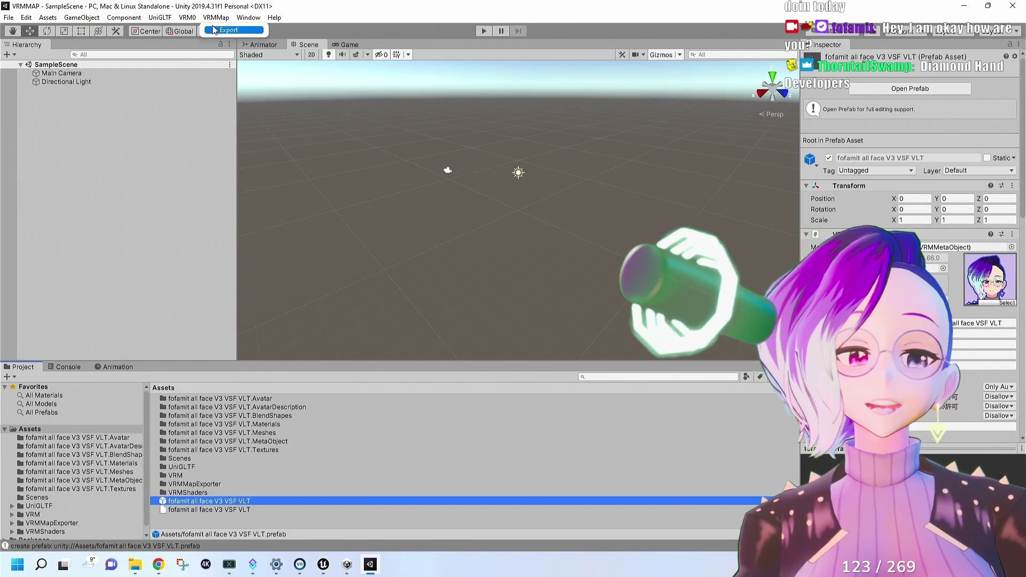
{"action": "left_click", "coordinate": [225, 30]}
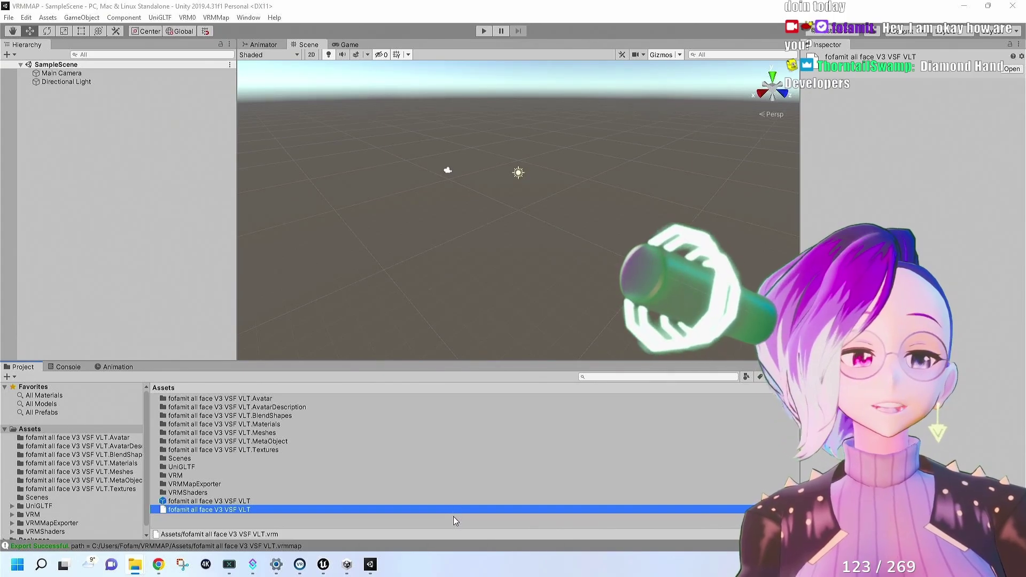
Show the exported map in File Explorer and select fofamit all face V3 VSF VLT.vrmmap in the Assets folder.
{"action": "right_click", "coordinate": [453, 518]}
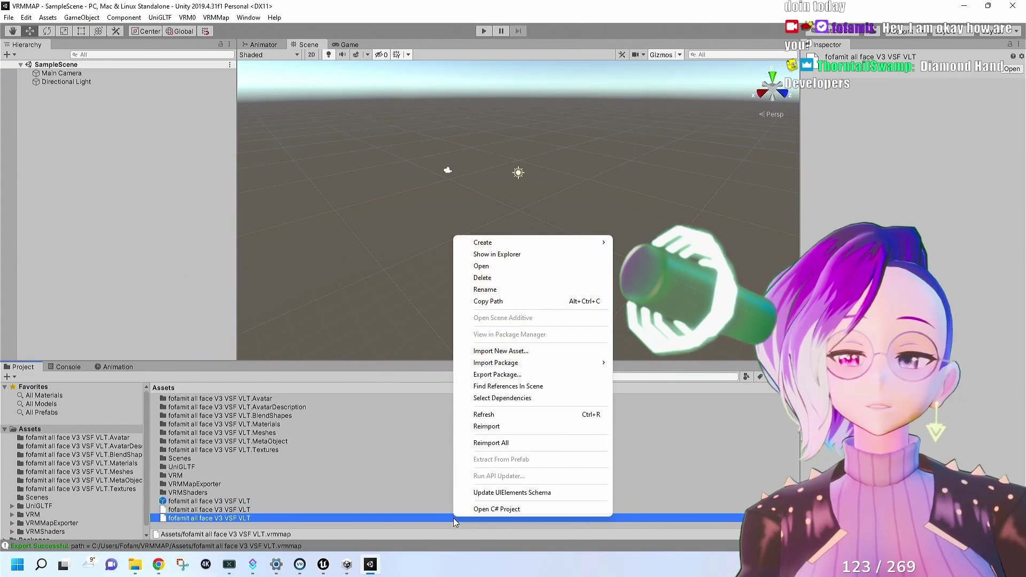
{"action": "left_click", "coordinate": [521, 254]}
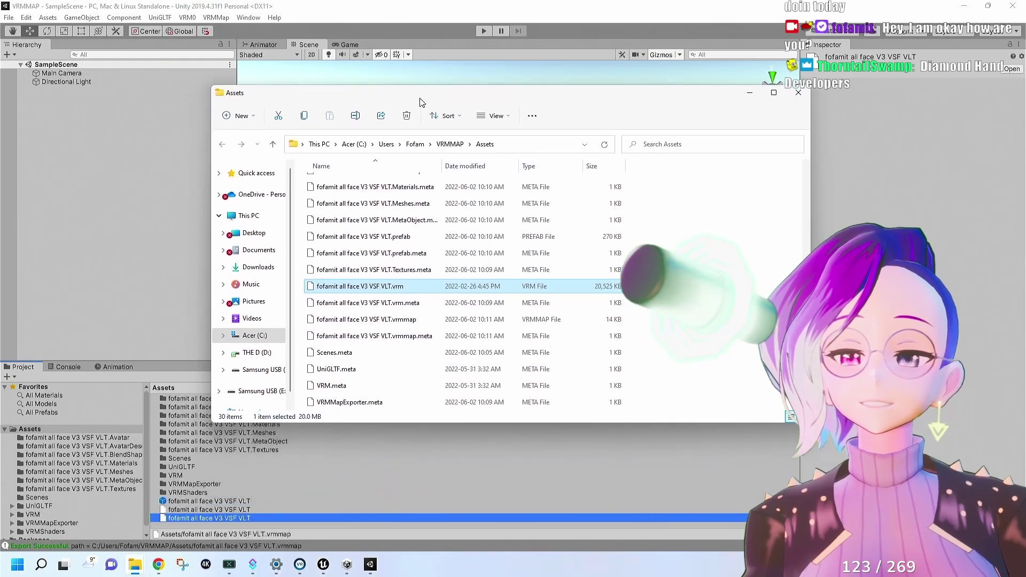
{"action": "left_click", "coordinate": [411, 319]}
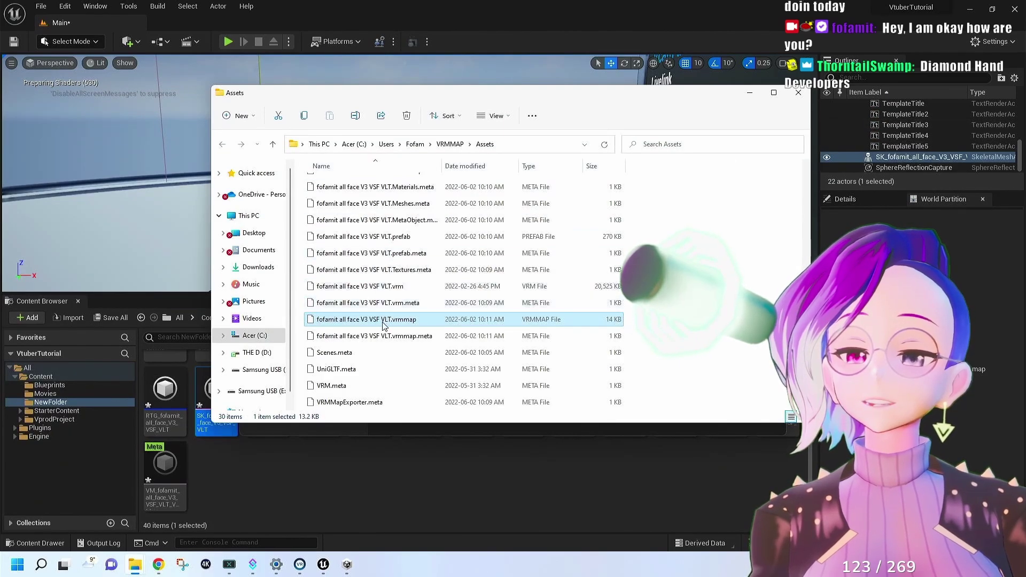
Import fofamit all face V3 VSF VLT.vrmmap from File Explorer into the Unreal project's NewFolder and briefly play-test the level.
{"action": "left_click_drag", "start_coordinate": [346, 322], "coordinate": [576, 489]}
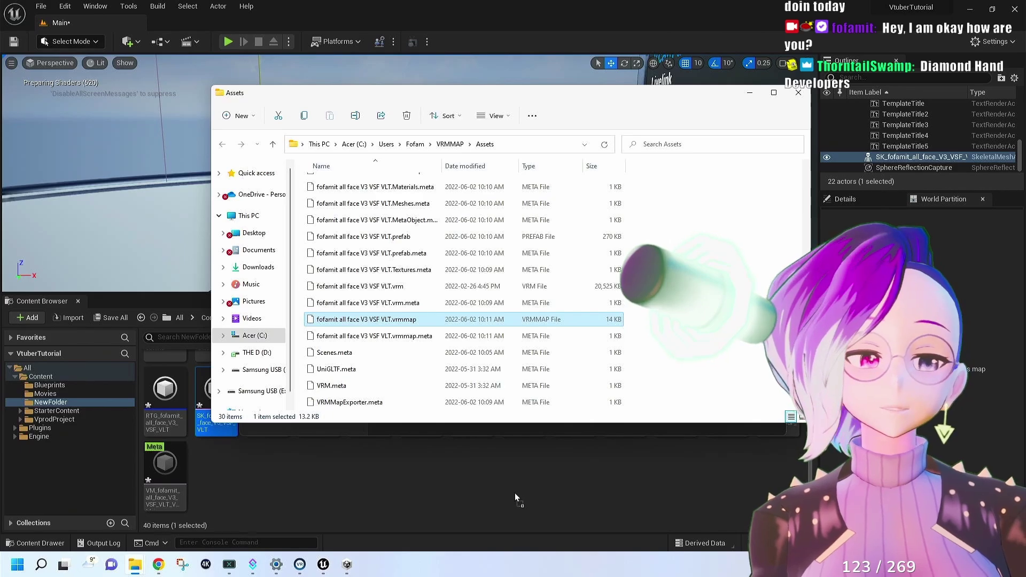
{"action": "left_click_drag", "start_coordinate": [514, 492], "coordinate": [514, 492]}
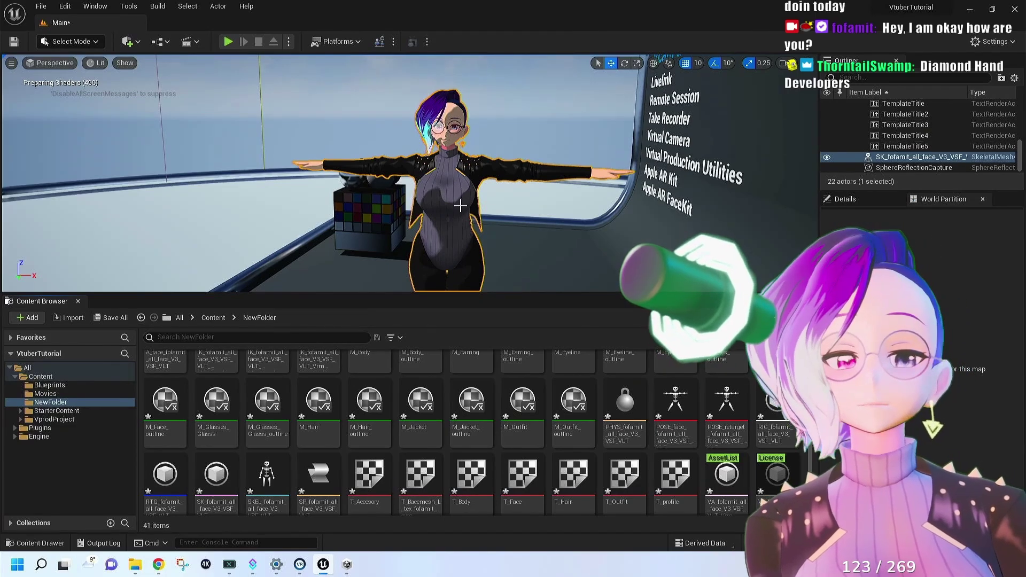
{"action": "left_click", "coordinate": [229, 42]}
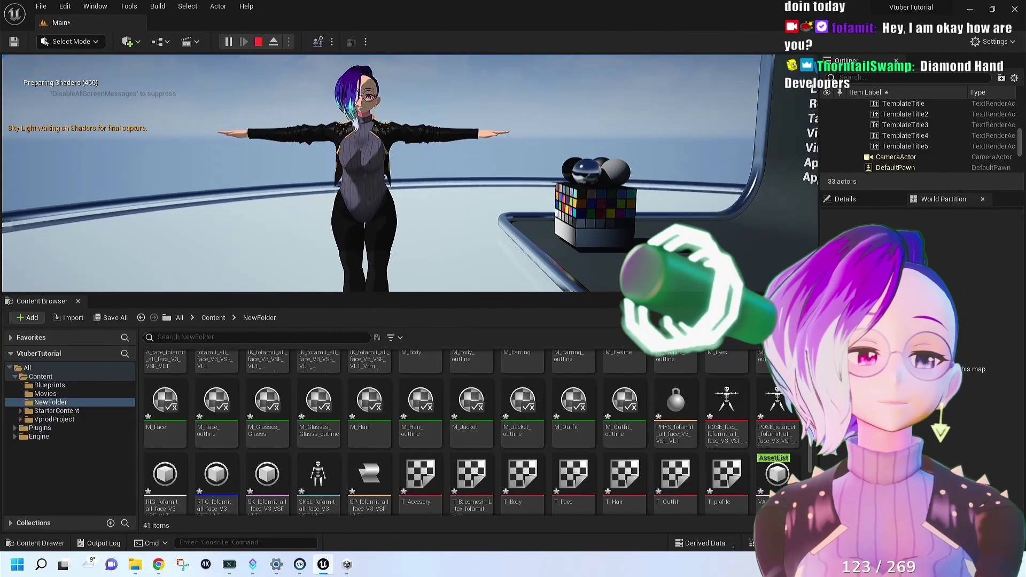
{"action": "key", "text": "Escape"}
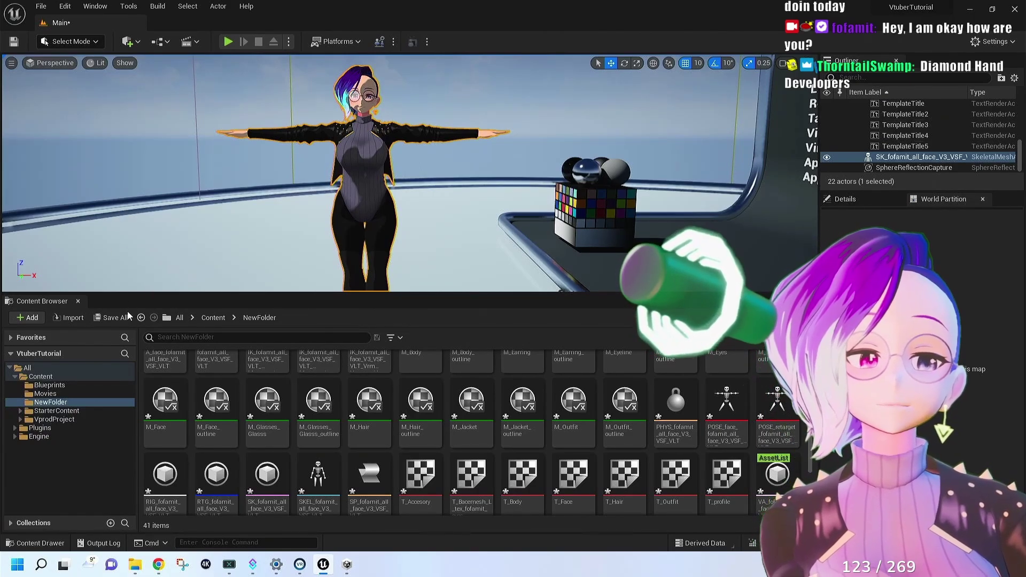
Create an Anim Blueprint from the SK_fofamit_all_face_V3_VSF_VLT skeletal mesh, keep its default name and open it for editing.
{"action": "scroll", "coordinate": [432, 426], "scroll_direction": "down", "scroll_amount": 1}
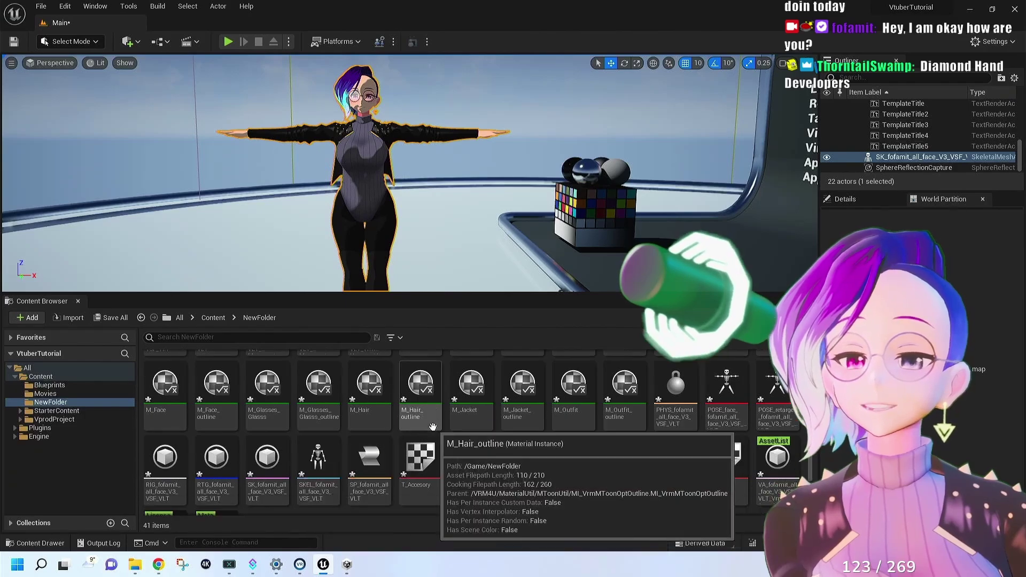
{"action": "scroll", "coordinate": [433, 426], "scroll_direction": "down", "scroll_amount": 4}
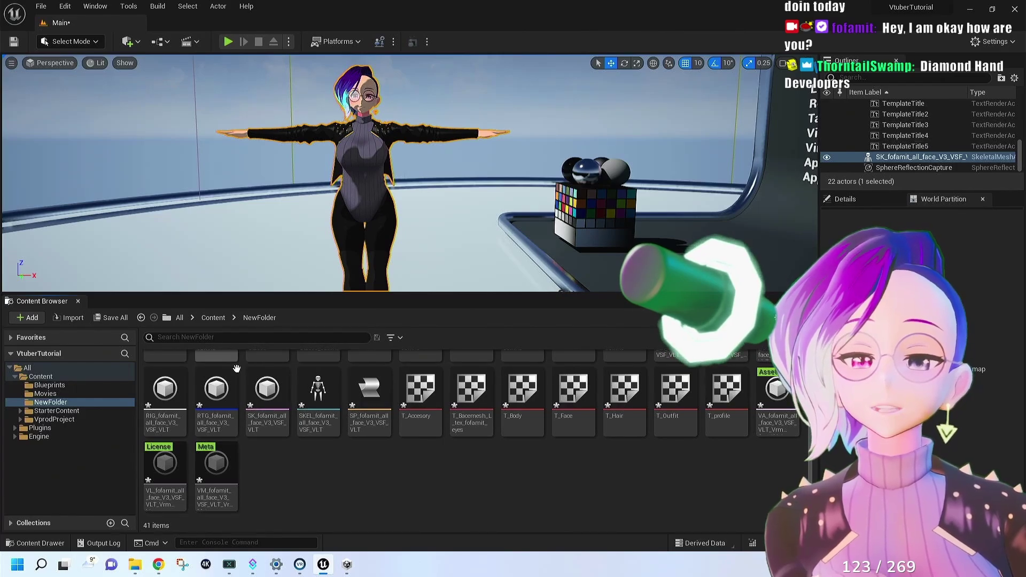
{"action": "mouse_move", "coordinate": [281, 406]}
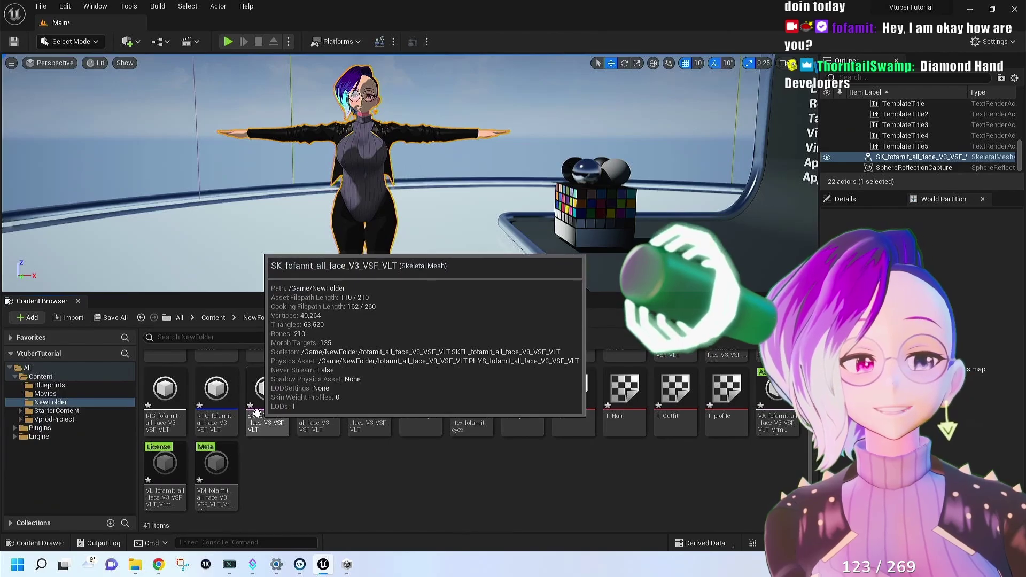
{"action": "right_click", "coordinate": [283, 392]}
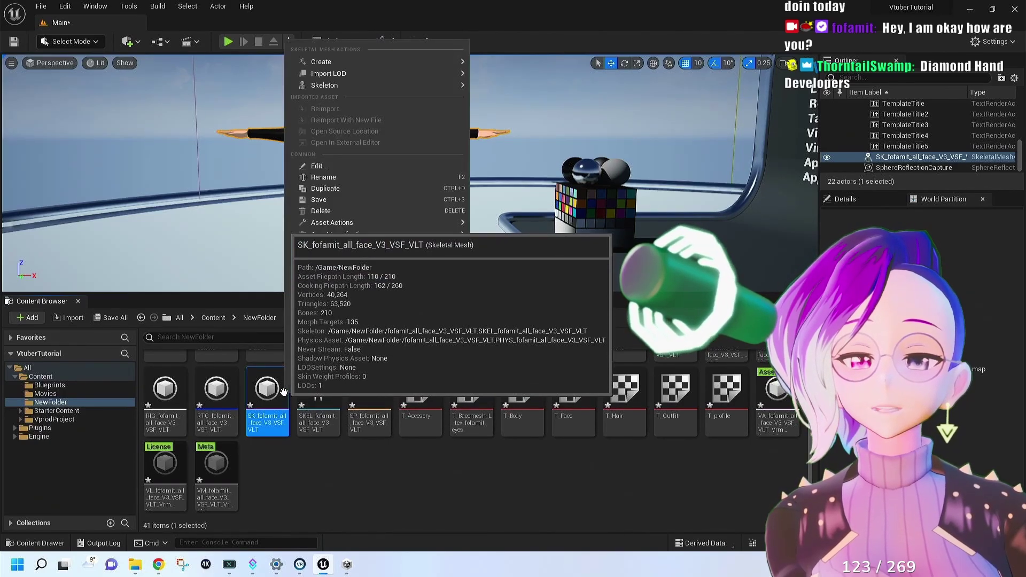
{"action": "mouse_move", "coordinate": [354, 64]}
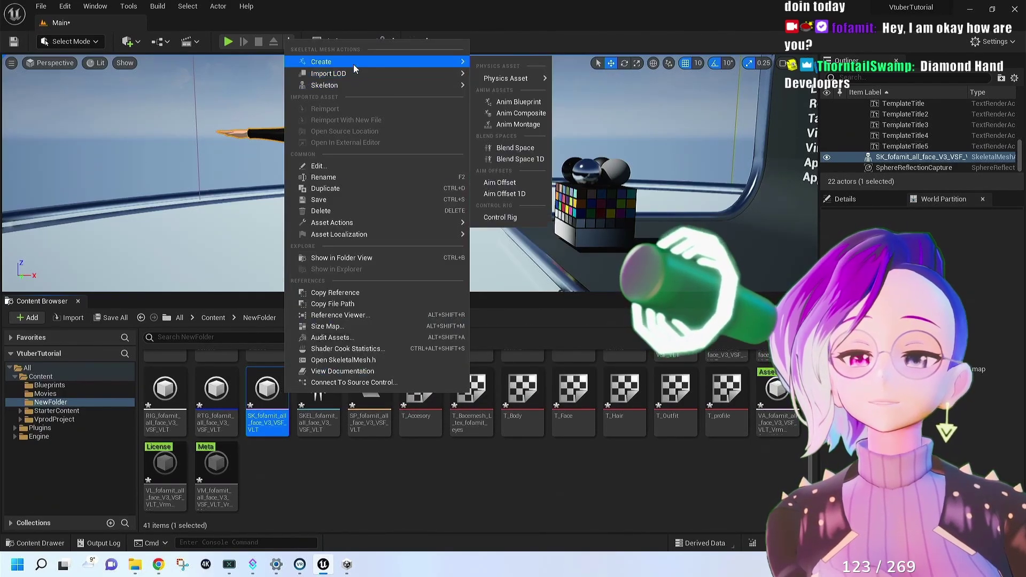
{"action": "left_click", "coordinate": [519, 102]}
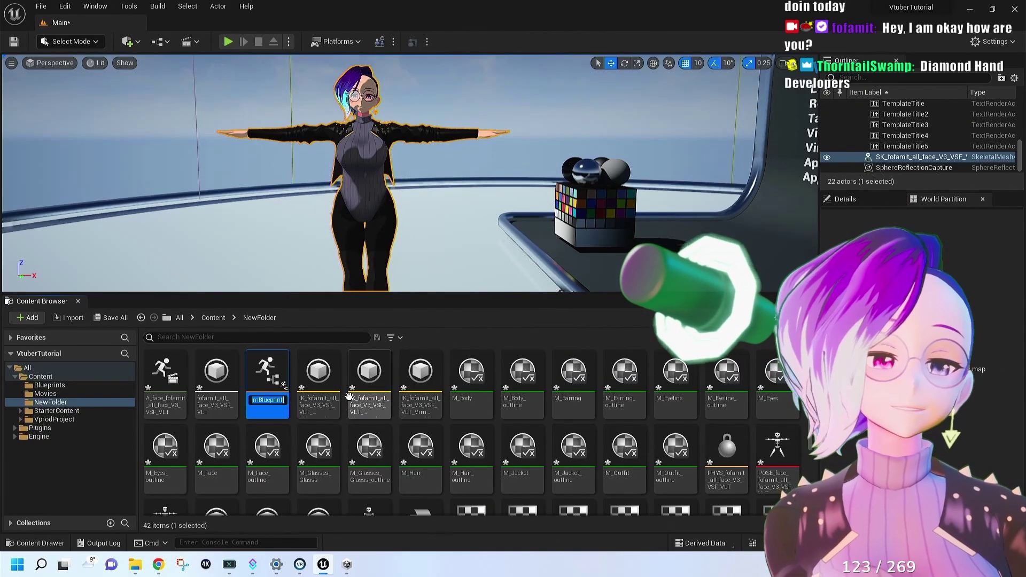
{"action": "key", "text": "Return"}
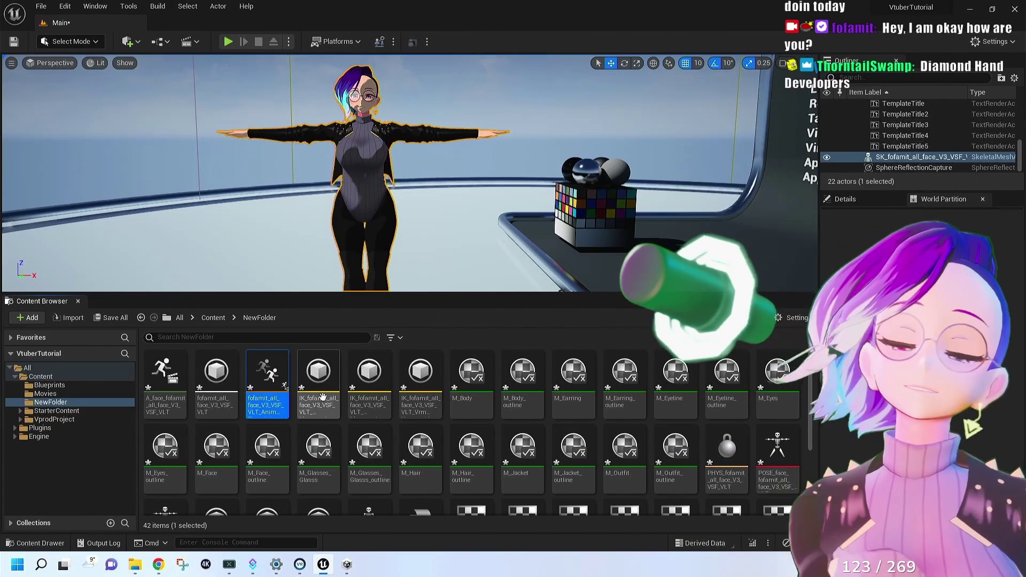
{"action": "double_click", "coordinate": [276, 390]}
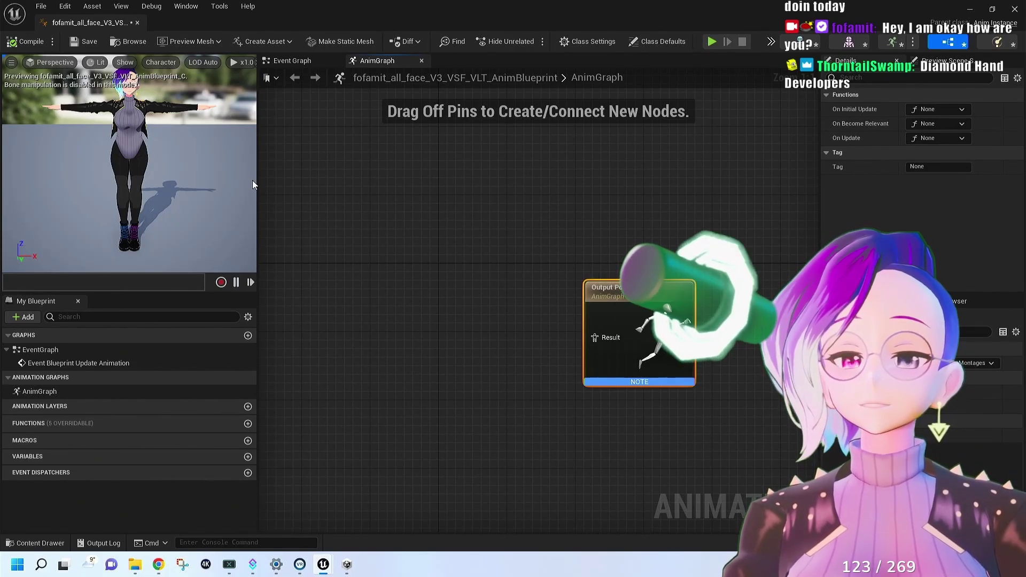
Add Modify VMC4UE Bones and Modify VMC4UE Morph nodes to the AnimGraph, placing the Morph node above the Bones node.
{"action": "right_click_drag", "start_coordinate": [338, 185], "coordinate": [337, 185]}
{"action": "right_click", "coordinate": [337, 184]}
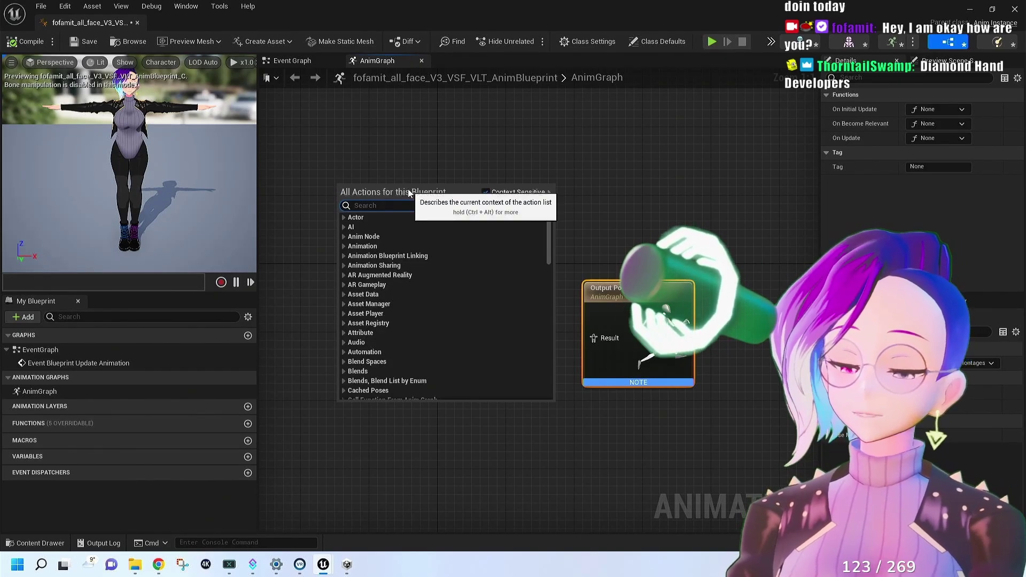
{"action": "type", "text": "vmc"}
{"action": "left_click", "coordinate": [451, 377]}
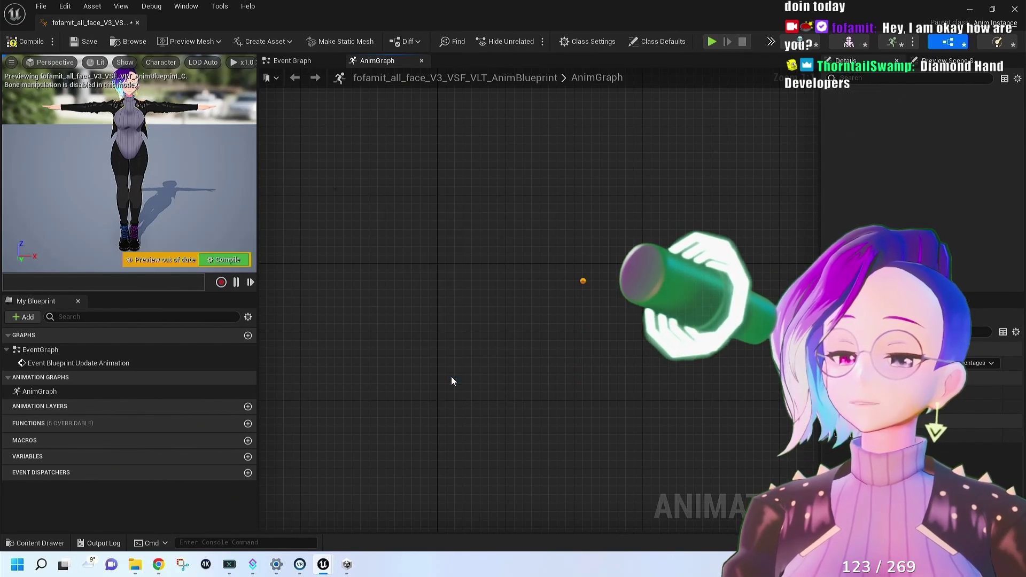
{"action": "key", "text": "ctrl+z"}
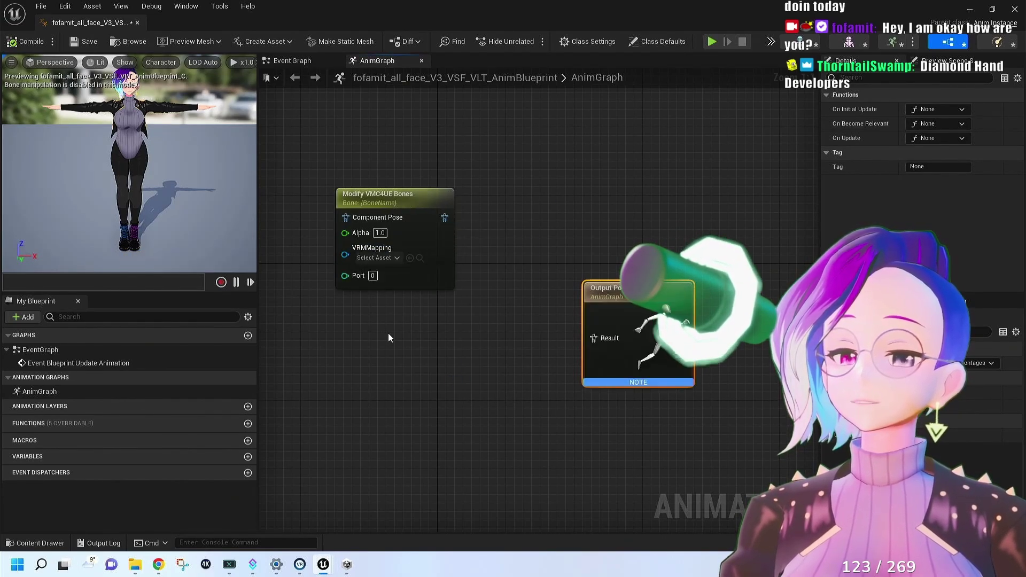
{"action": "right_click", "coordinate": [388, 333]}
{"action": "type", "text": "vmc"}
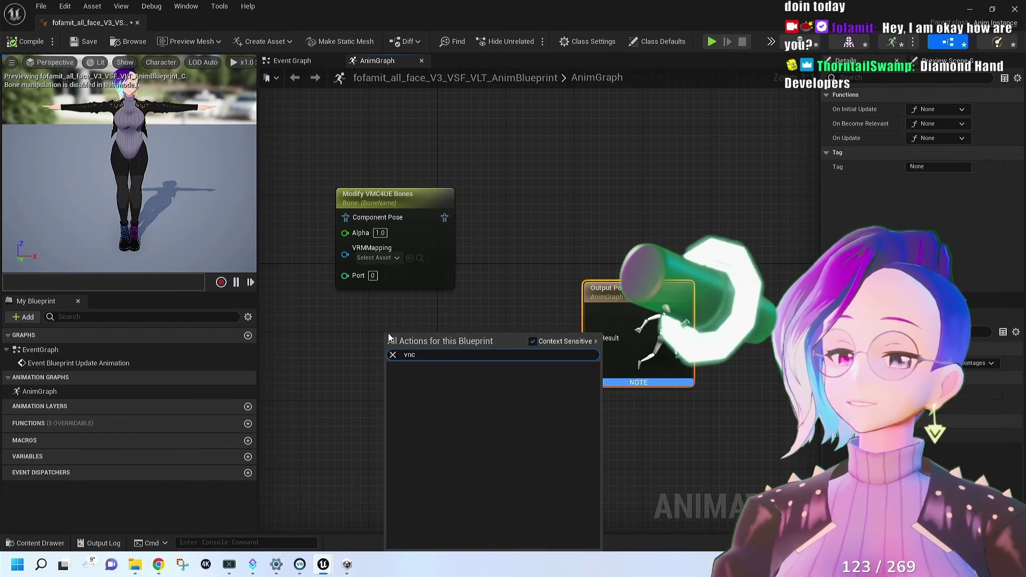
{"action": "left_click", "coordinate": [470, 540]}
{"action": "left_click_drag", "start_coordinate": [454, 342], "coordinate": [392, 122]}
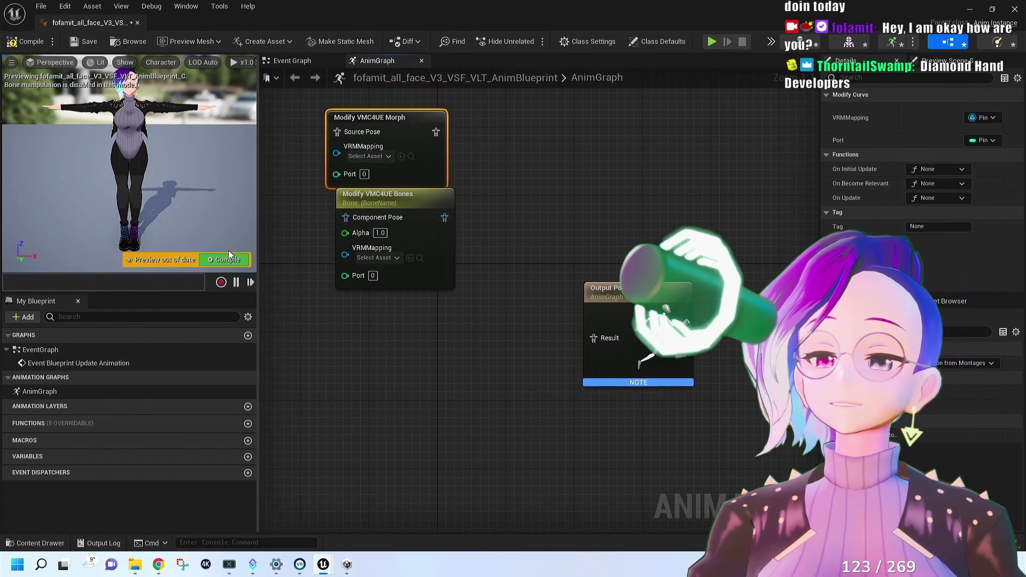
{"action": "left_click_drag", "start_coordinate": [362, 196], "coordinate": [344, 213]}
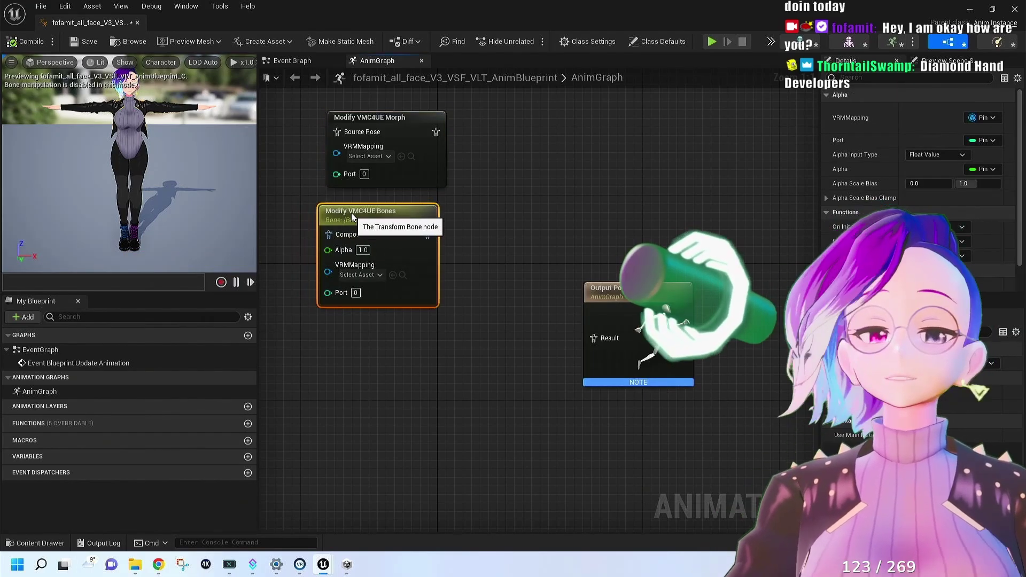
Set VRMMapping to fofamit_all_face_V3_VSF_VLT on both VMC4UE nodes and compile the Anim Blueprint.
{"action": "left_click", "coordinate": [386, 156]}
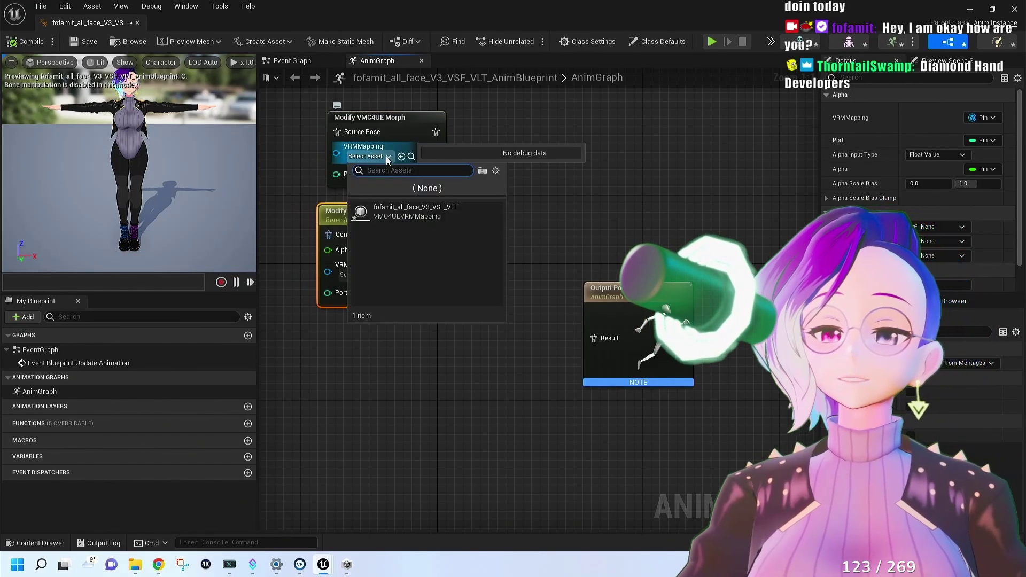
{"action": "left_click", "coordinate": [393, 209]}
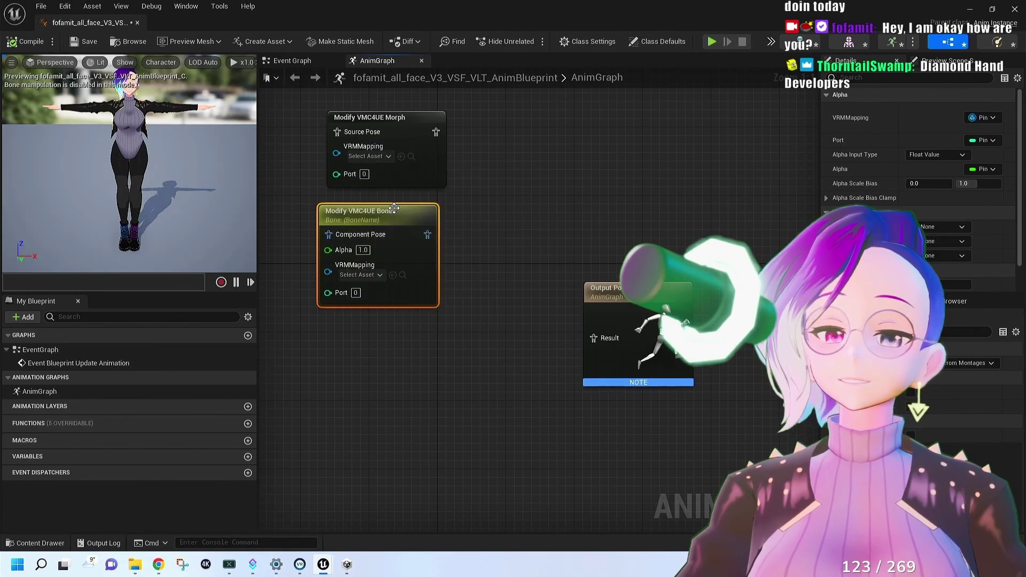
{"action": "left_click", "coordinate": [368, 271]}
{"action": "left_click", "coordinate": [370, 324]}
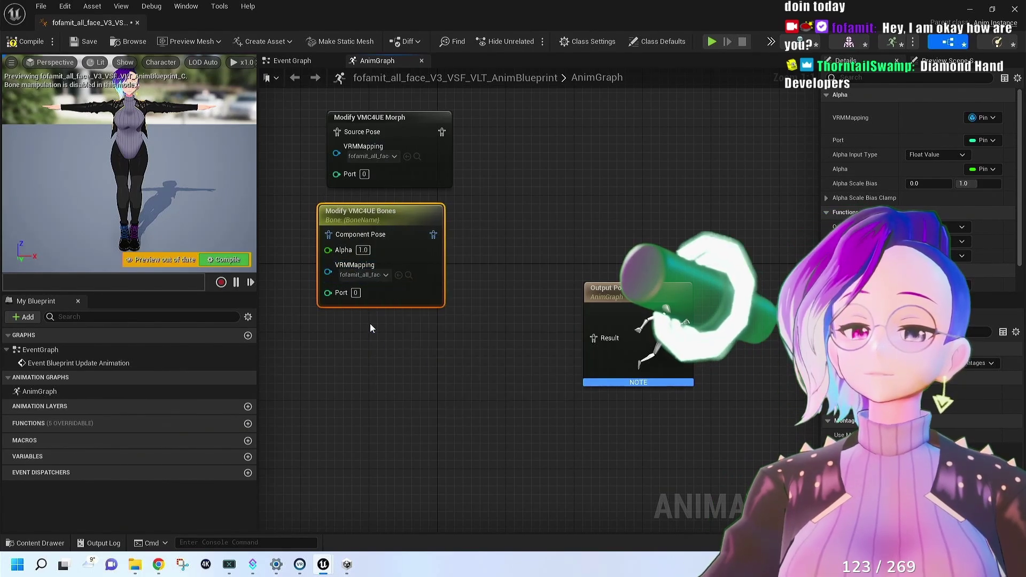
{"action": "left_click", "coordinate": [230, 260]}
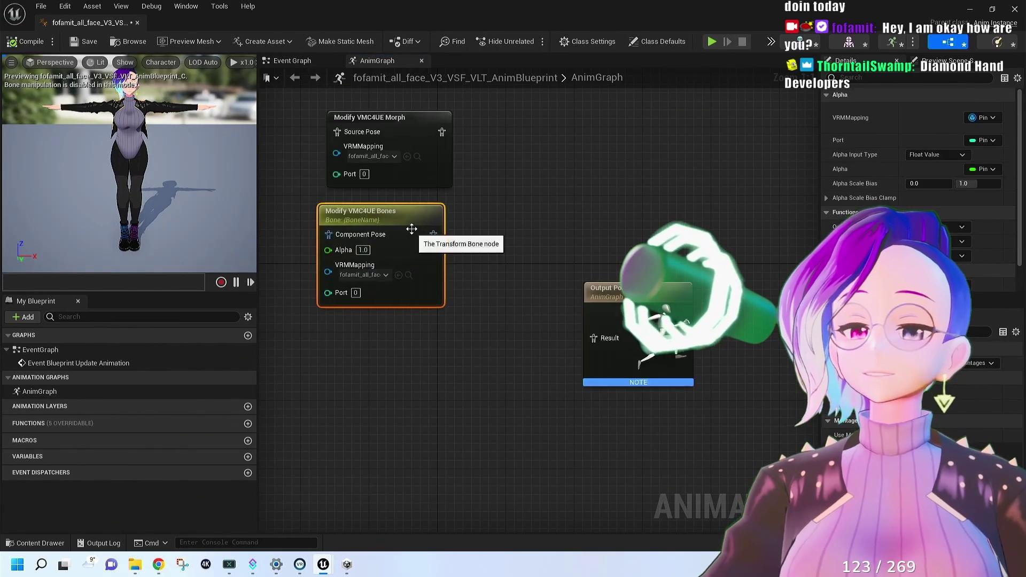
Connect Modify VMC4UE Bones through Component To Local and Modify VMC4UE Morph to the Output Pose, and compile the Anim Blueprint.
{"action": "left_click_drag", "start_coordinate": [407, 220], "coordinate": [375, 230]}
{"action": "left_click_drag", "start_coordinate": [405, 123], "coordinate": [524, 182]}
{"action": "left_click_drag", "start_coordinate": [349, 230], "coordinate": [331, 156]}
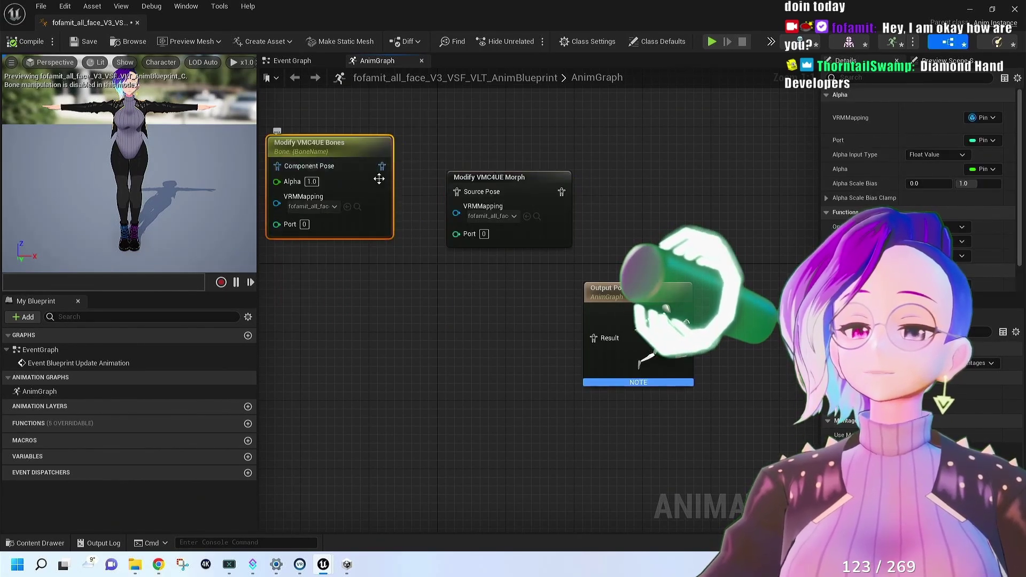
{"action": "left_click_drag", "start_coordinate": [566, 180], "coordinate": [615, 340]}
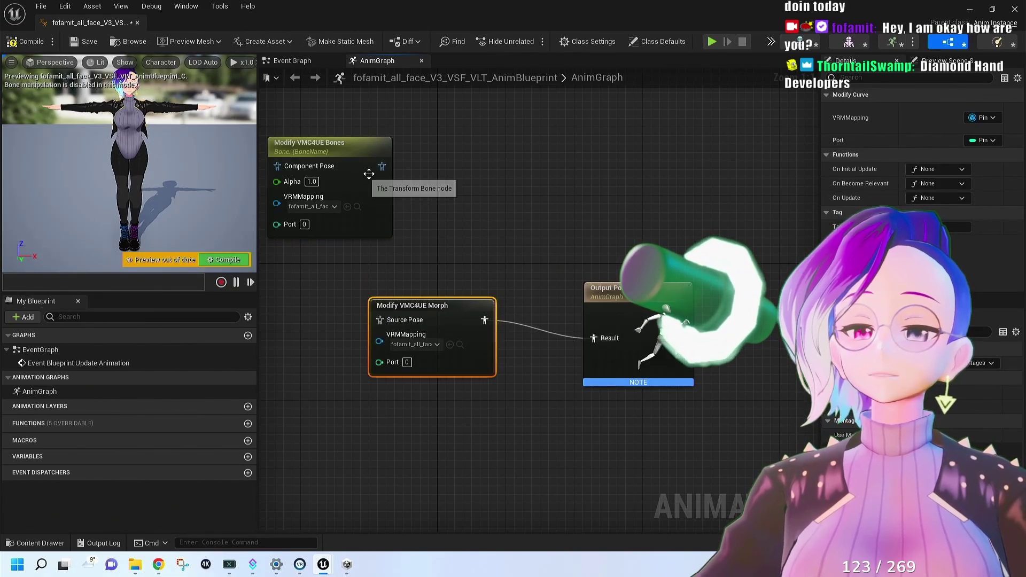
{"action": "left_click_drag", "start_coordinate": [343, 149], "coordinate": [384, 323]}
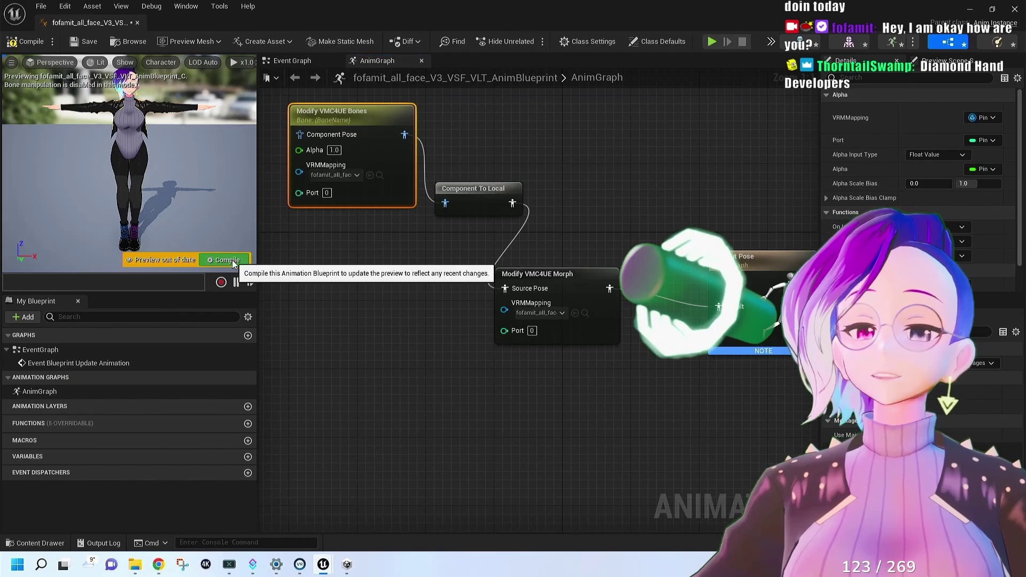
{"action": "left_click", "coordinate": [232, 259]}
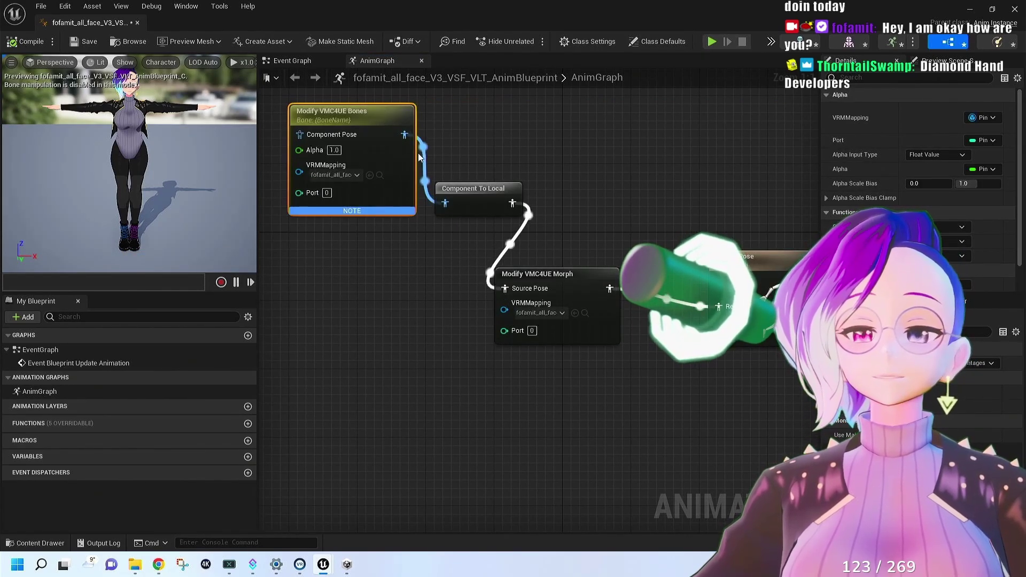
Set the Port to 39544 on both the Modify VMC4UE Bones and Modify VMC4UE Morph nodes and compile.
{"action": "left_click", "coordinate": [561, 312]}
{"action": "left_click", "coordinate": [686, 324]}
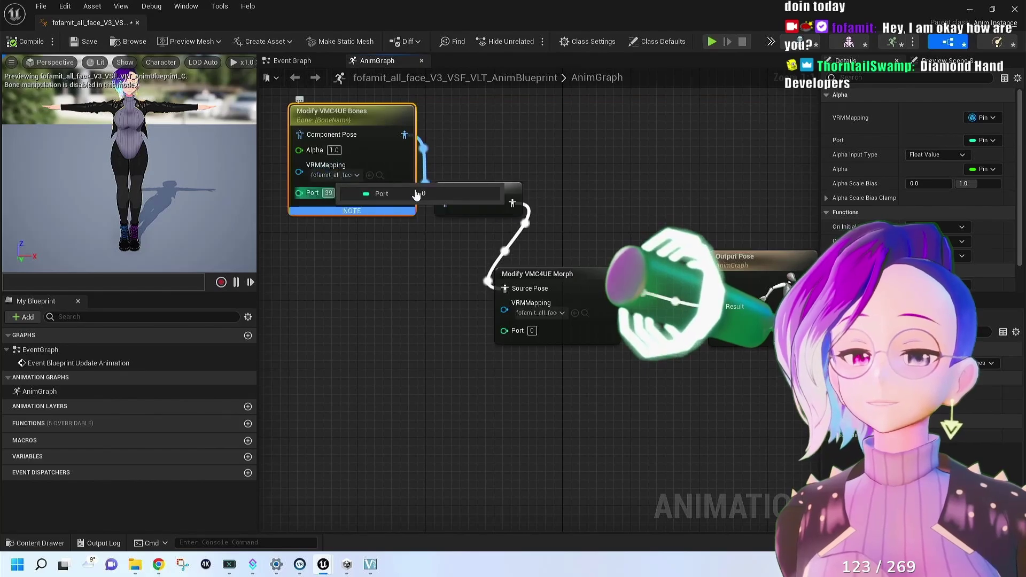
{"action": "type", "text": "544"}
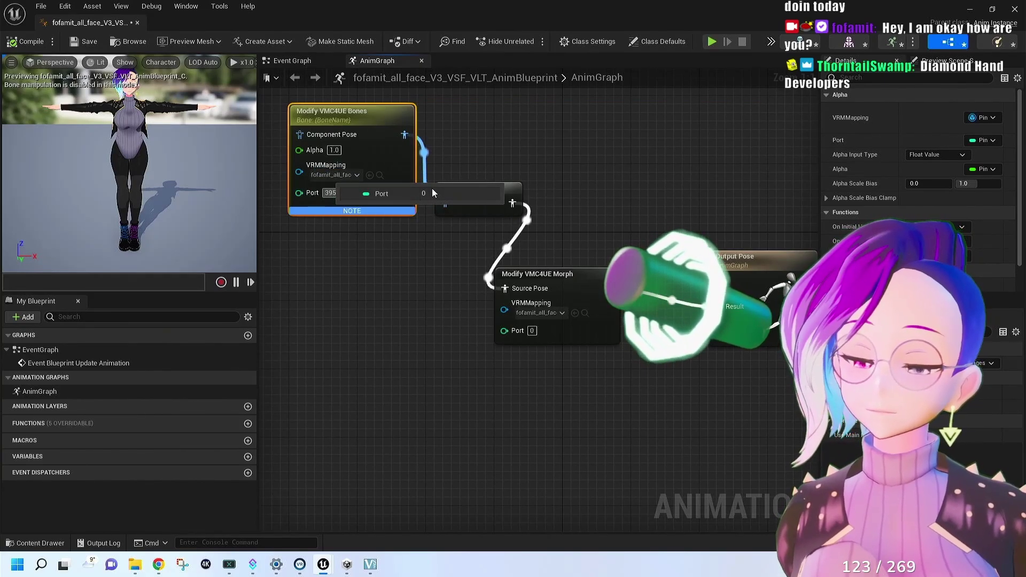
{"action": "key", "text": "Tab"}
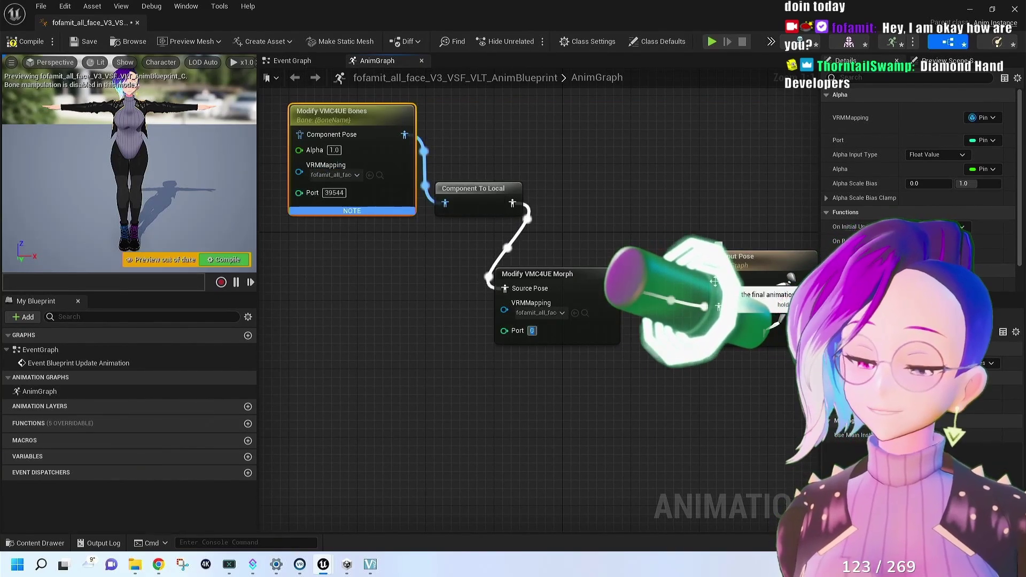
{"action": "type", "text": "39"}
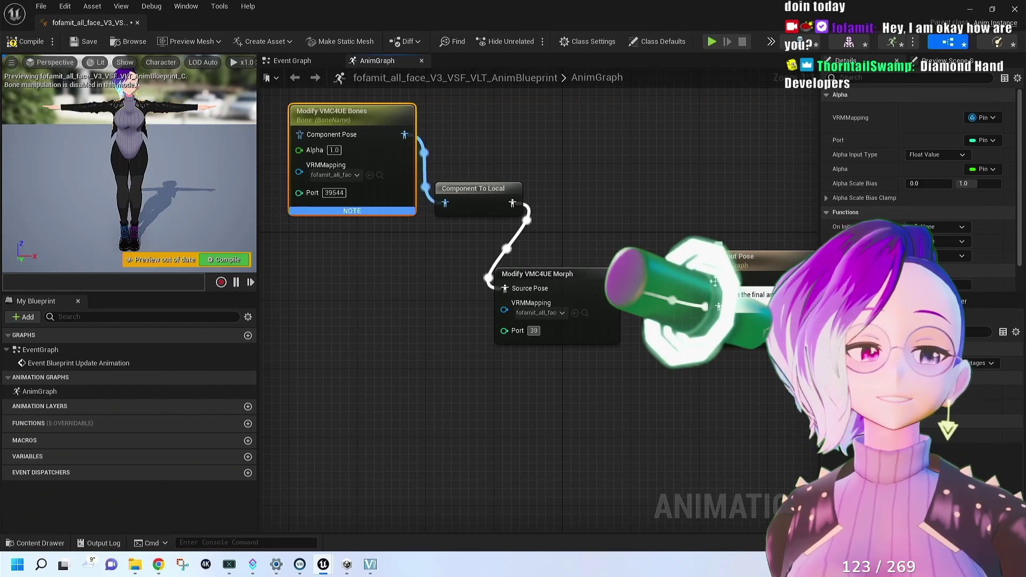
{"action": "type", "text": "544"}
{"action": "key", "text": "Return"}
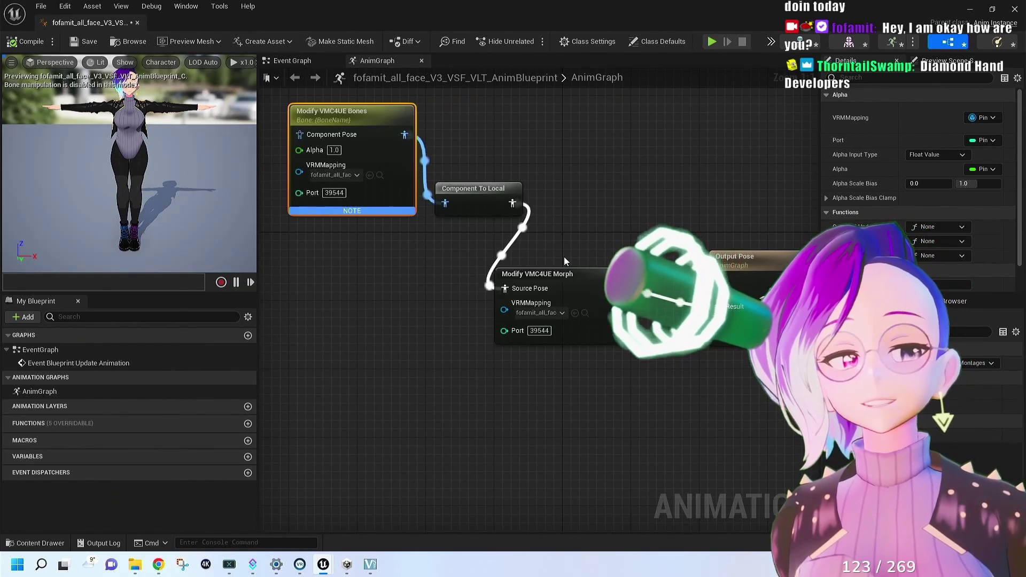
Rearrange the Modify VMC4UE Bones, Component To Local and Modify VMC4UE Morph nodes closer into line in the AnimGraph.
{"action": "mouse_move", "coordinate": [381, 564]}
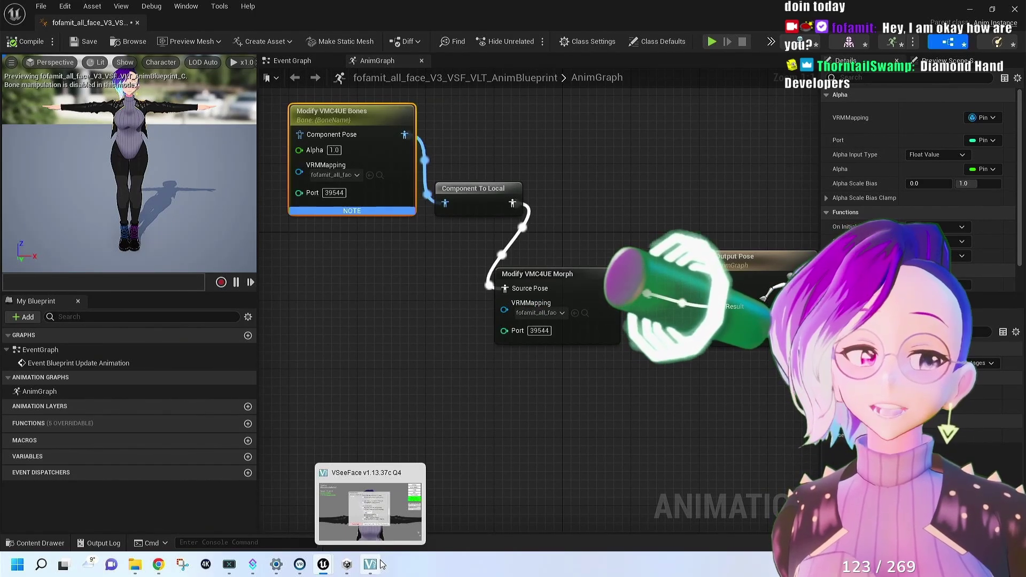
{"action": "left_click_drag", "start_coordinate": [331, 112], "coordinate": [323, 155]}
{"action": "left_click_drag", "start_coordinate": [508, 193], "coordinate": [483, 219]}
{"action": "left_click_drag", "start_coordinate": [534, 278], "coordinate": [552, 269]}
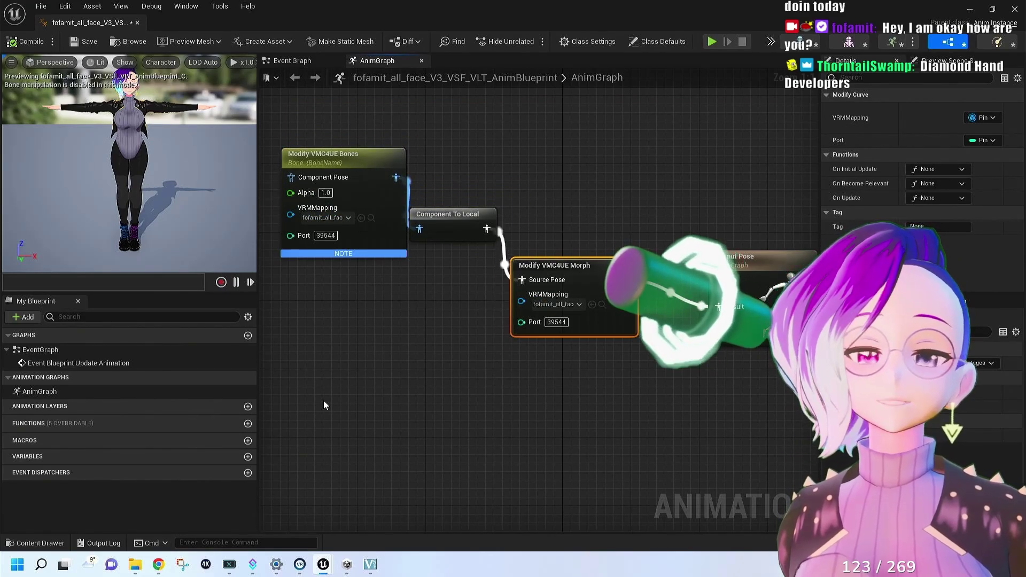
Switch to VSeeFace and, in the general settings, disable the OSC/VMC receiver and enable sending data with OSC/VMC protocol.
{"action": "left_click", "coordinate": [370, 564]}
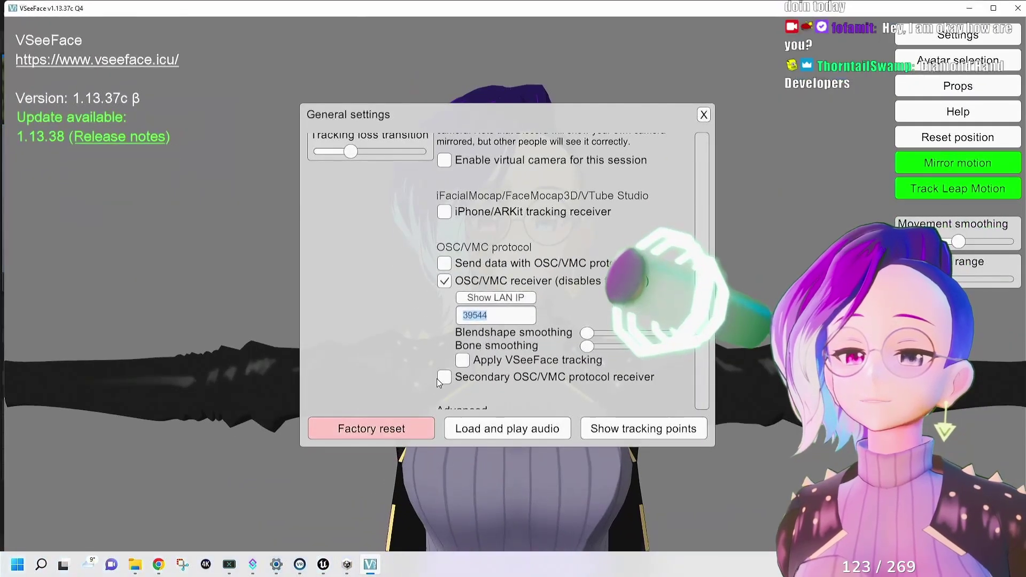
{"action": "left_click", "coordinate": [445, 281]}
{"action": "left_click", "coordinate": [446, 263]}
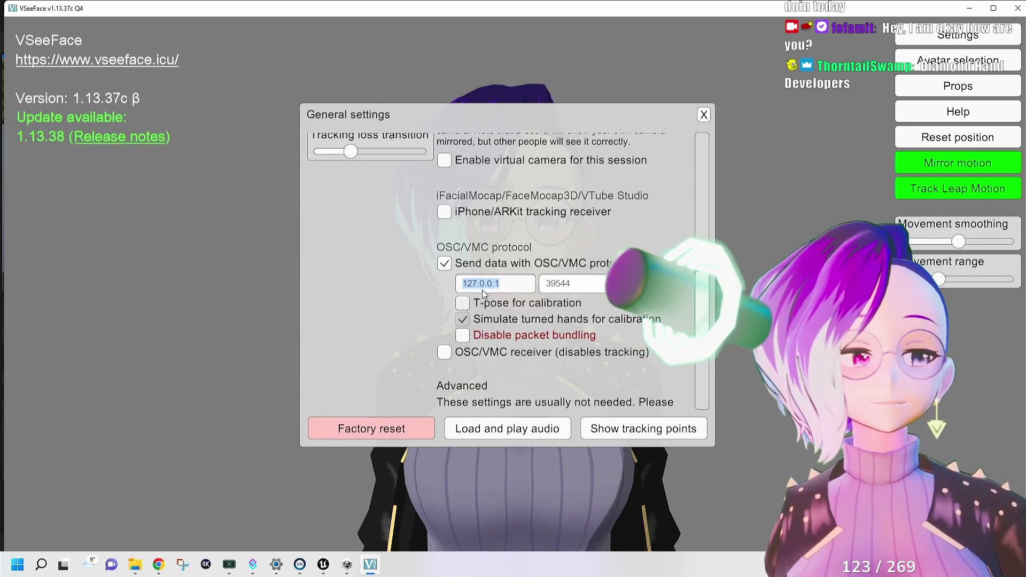
Compare VSeeFace's OSC/VMC sending address and port with the Port on the VMC4UE nodes in the Unreal AnimGraph.
{"action": "left_click", "coordinate": [588, 283]}
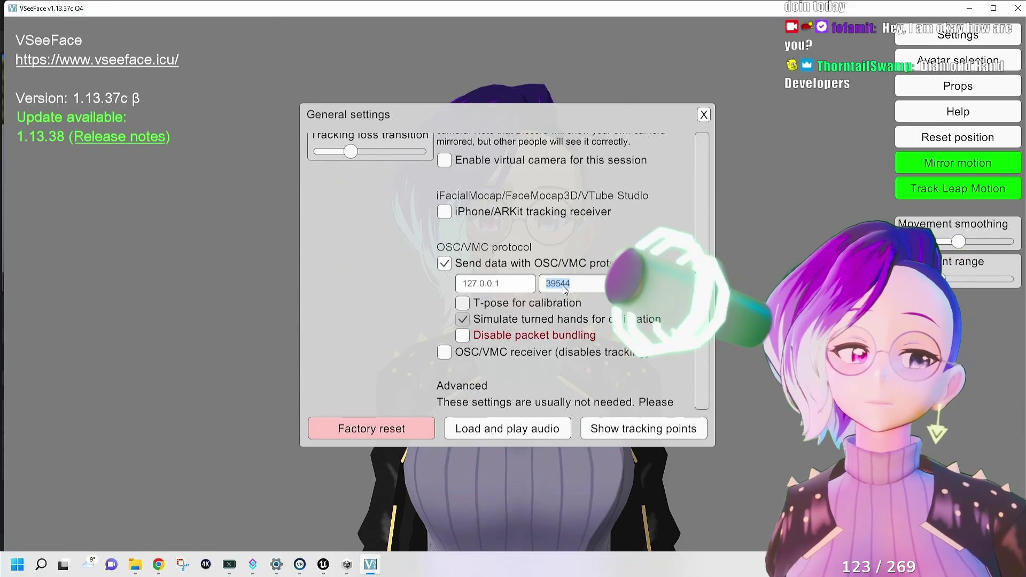
{"action": "key", "text": "alt+Tab"}
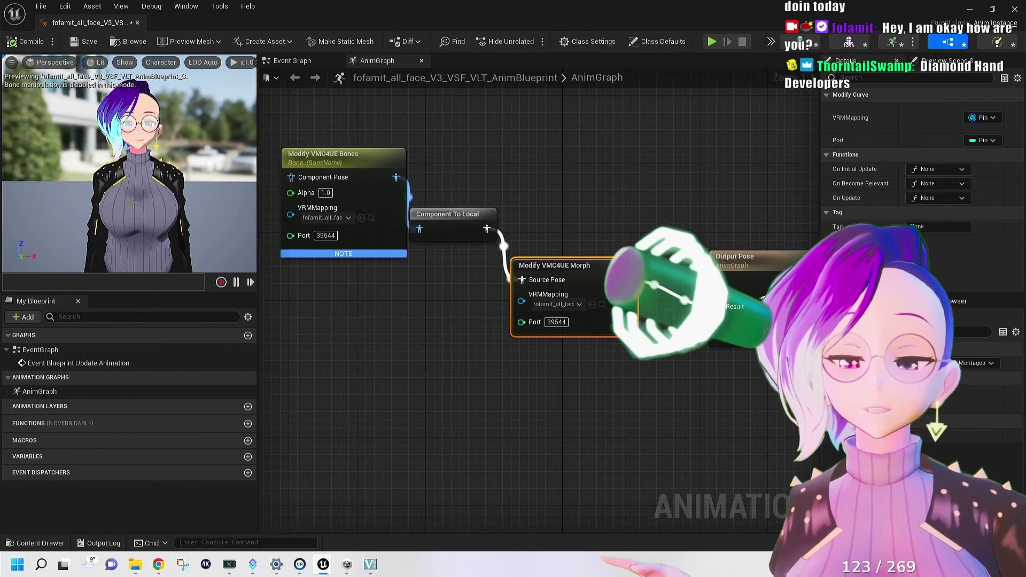
{"action": "left_click", "coordinate": [370, 565]}
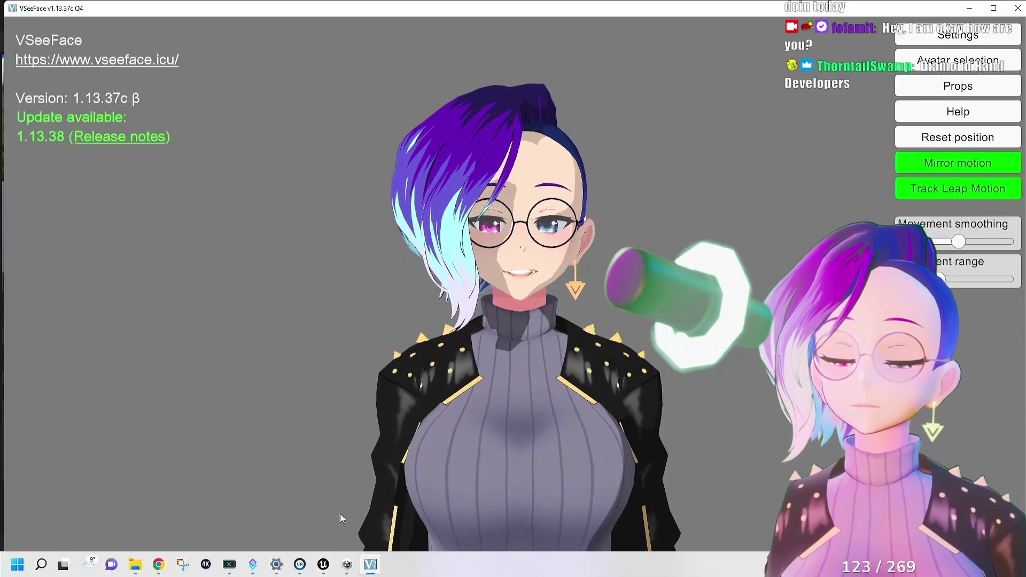
Switch to the Main level in Unreal and set the selected avatar's Anim Class to fofamit_all_face_V3_VSF_VLT_AnimBlueprint.
{"action": "left_click", "coordinate": [325, 558]}
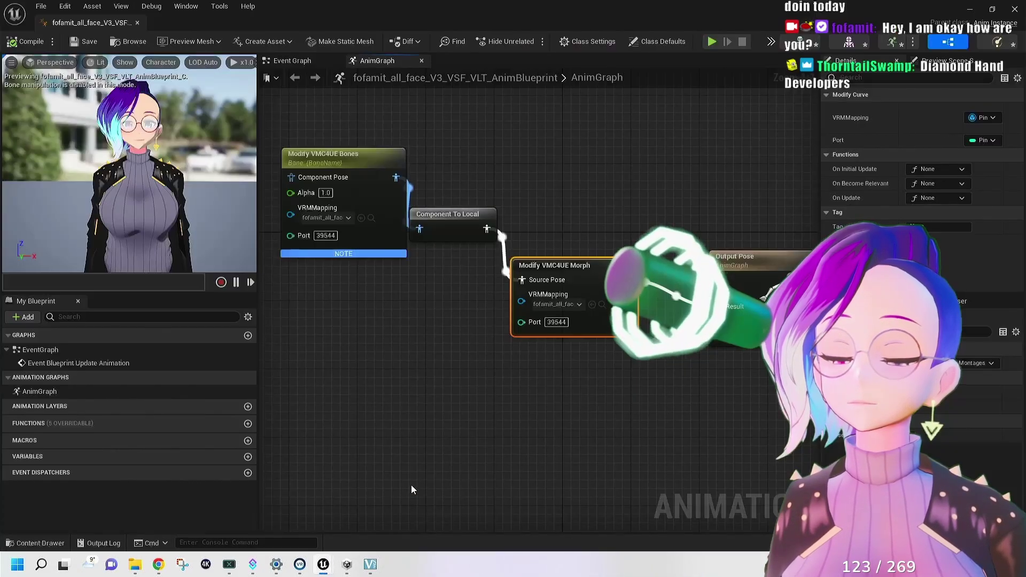
{"action": "left_click", "coordinate": [266, 511]}
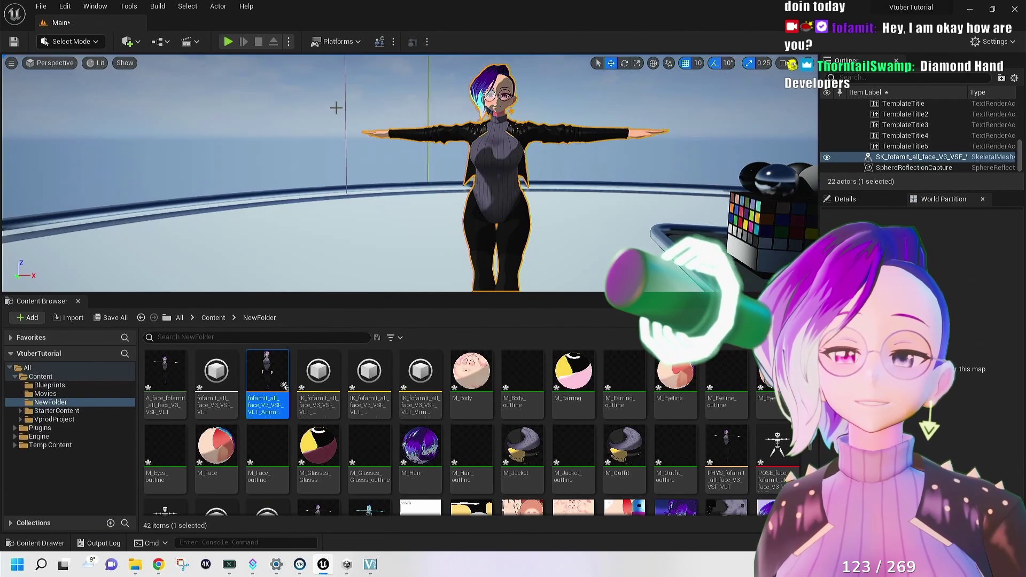
{"action": "key", "text": "f"}
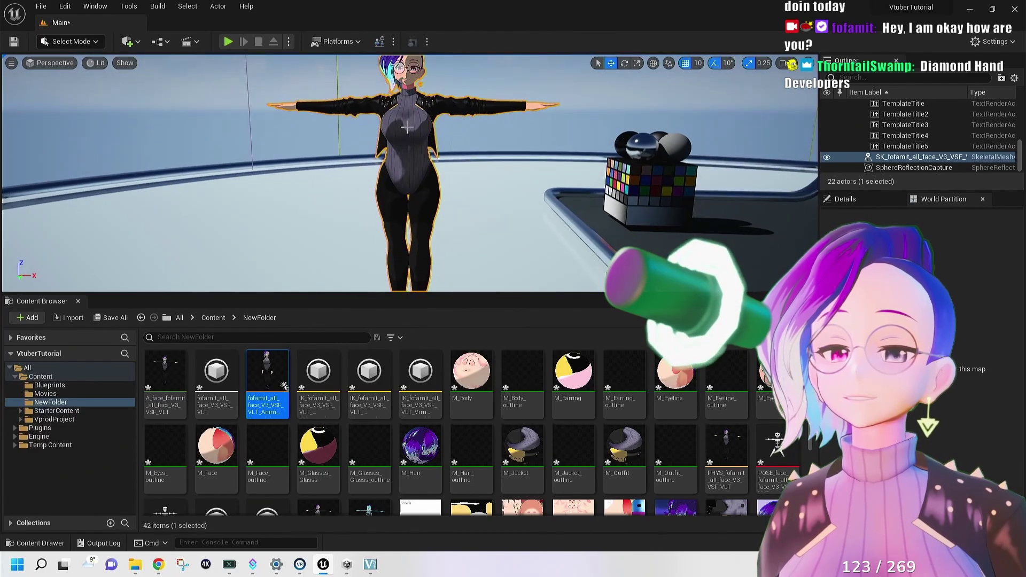
{"action": "scroll", "coordinate": [424, 106], "scroll_direction": "down", "scroll_amount": 3}
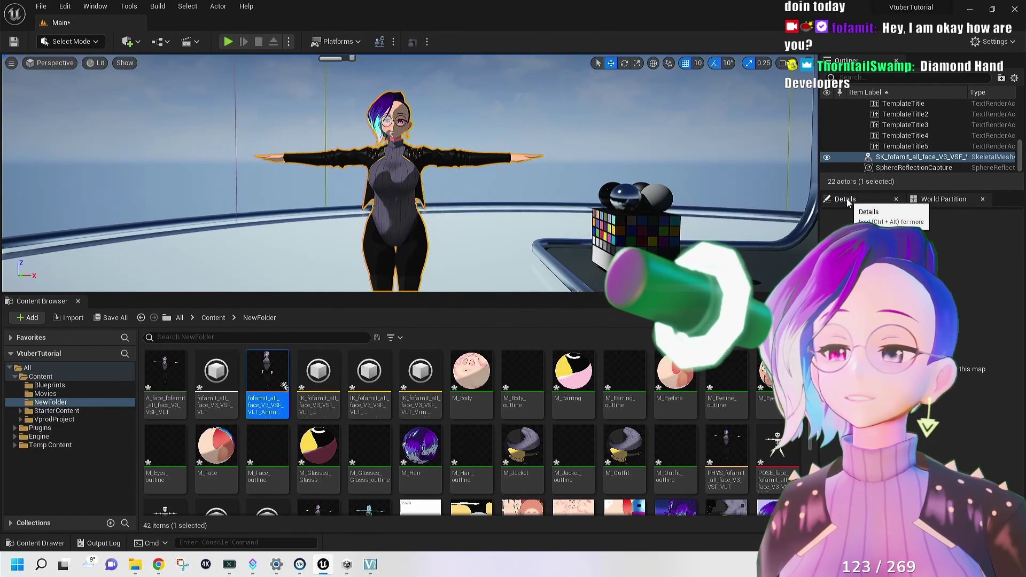
{"action": "left_click_drag", "start_coordinate": [846, 199], "coordinate": [201, 98]}
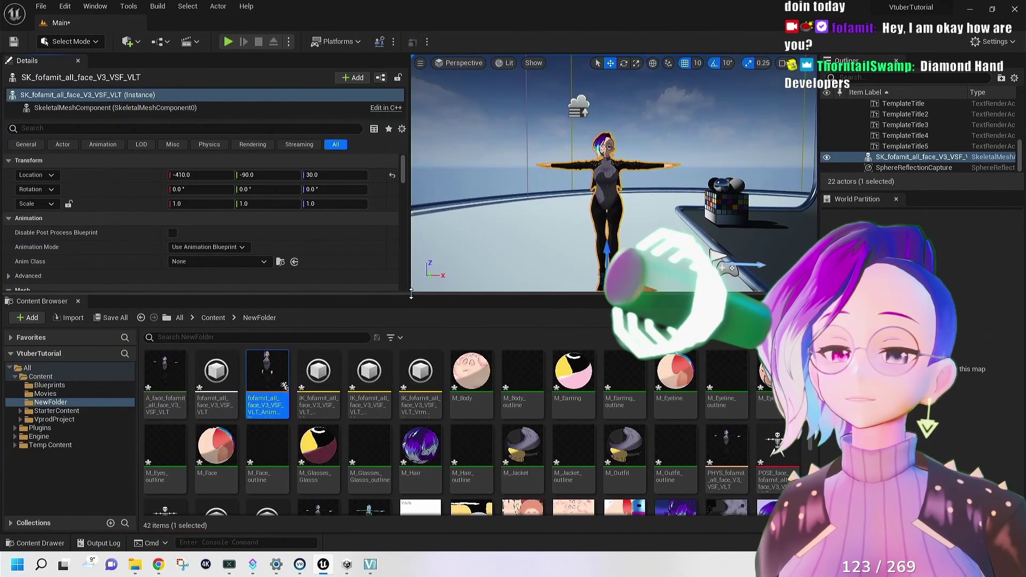
{"action": "scroll", "coordinate": [201, 239], "scroll_direction": "down", "scroll_amount": 2}
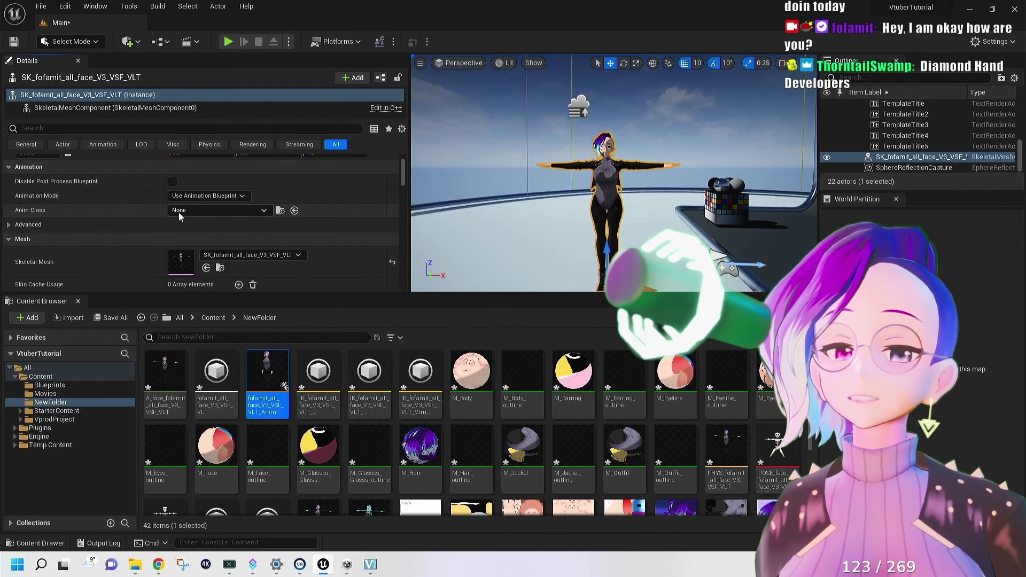
{"action": "left_click", "coordinate": [238, 210]}
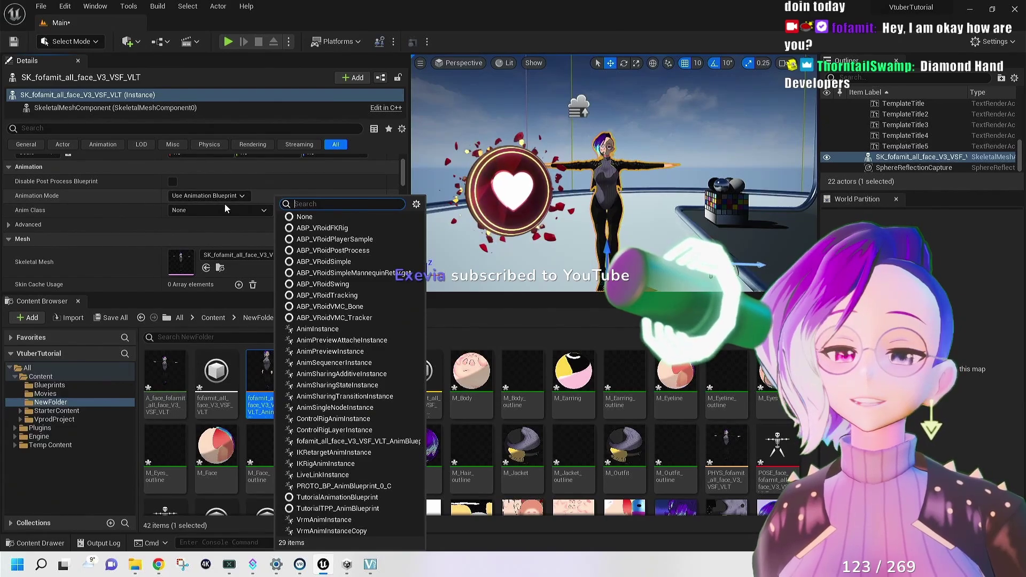
{"action": "left_click", "coordinate": [365, 441]}
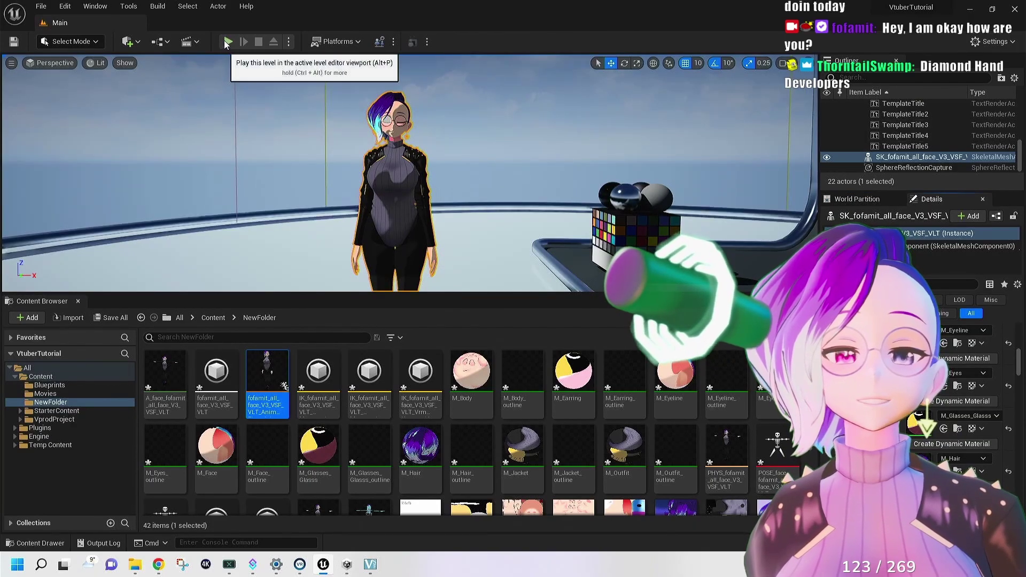
Play the level in the editor viewport to test the avatar, and stop the play session.
{"action": "left_click", "coordinate": [227, 42]}
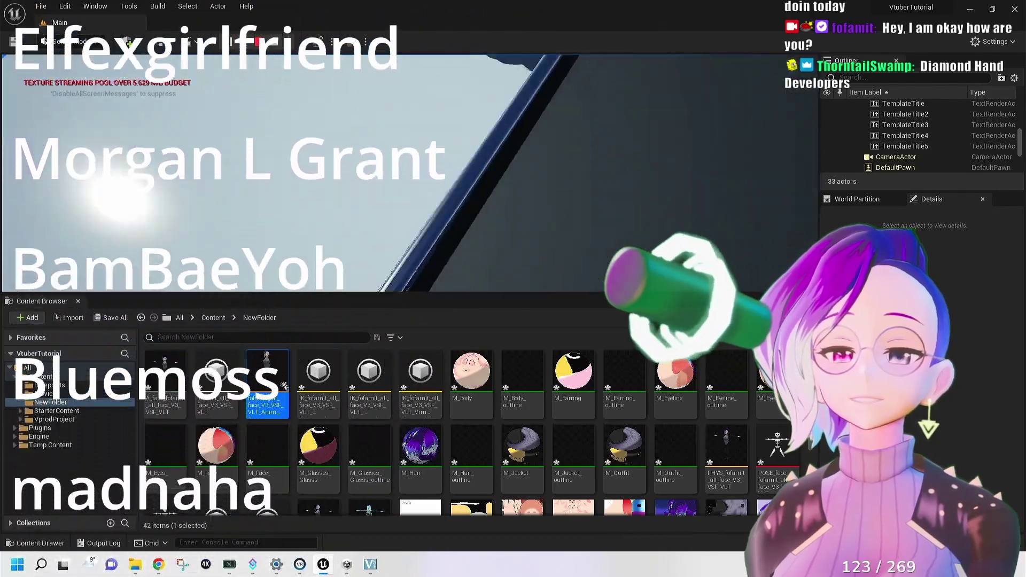
{"action": "key", "text": "Escape"}
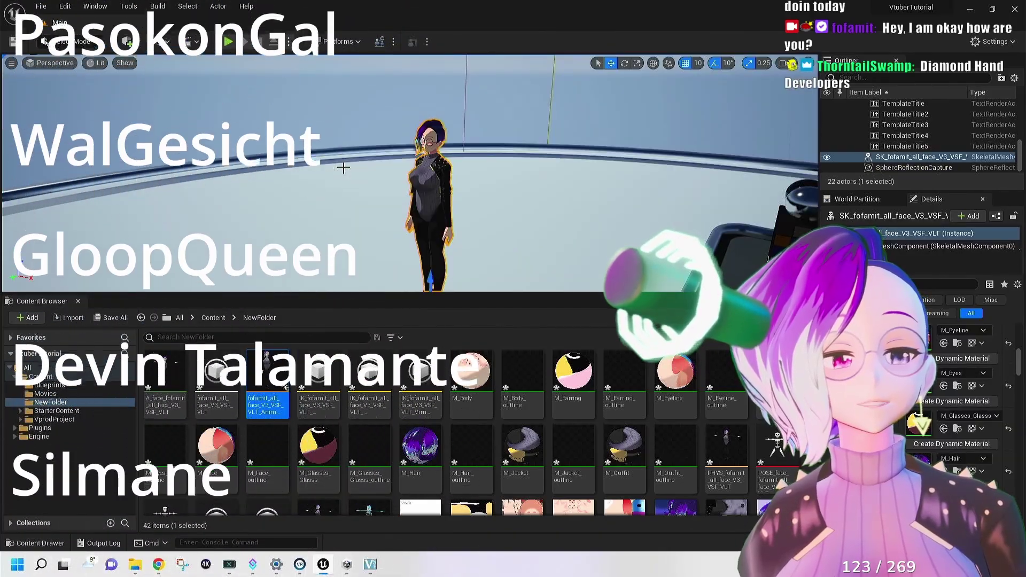